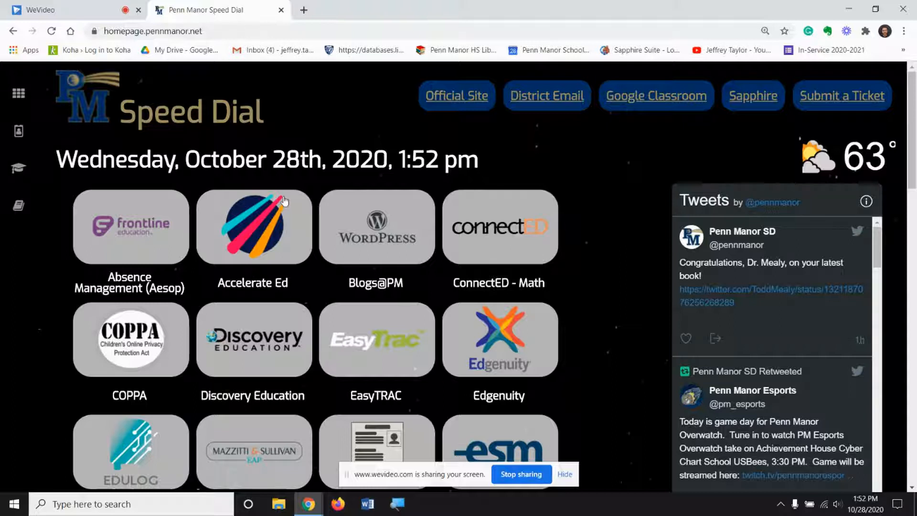
Open NoodleTools through the Google apps in Google Drive and sign in with the school Google account
scroll(268, 286, "down", 5)
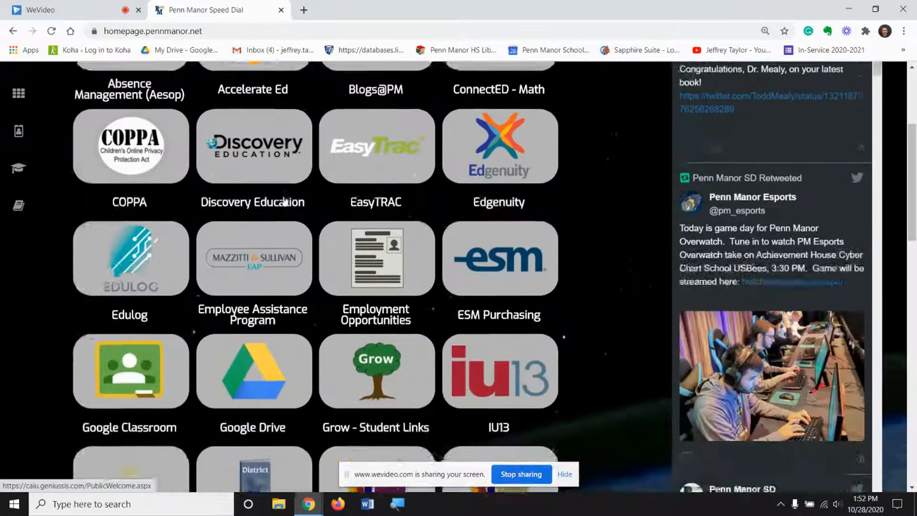
left_click(261, 314)
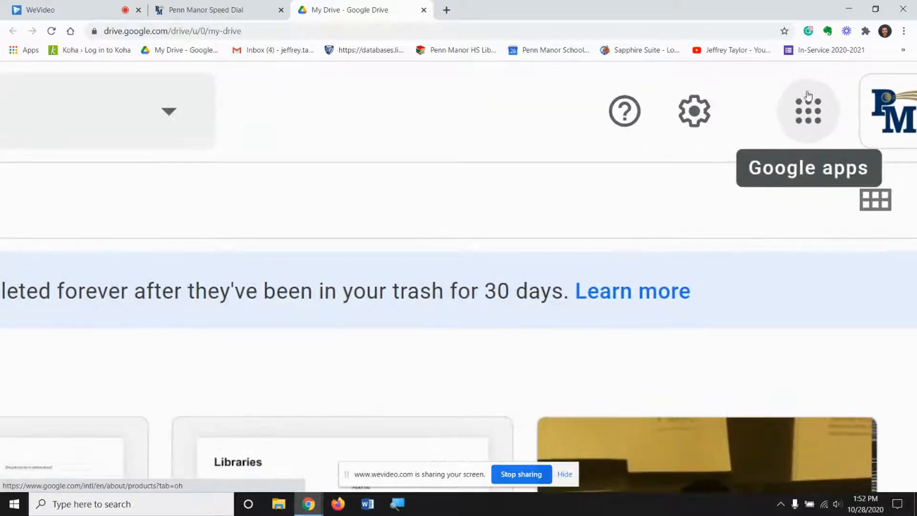
left_click(807, 82)
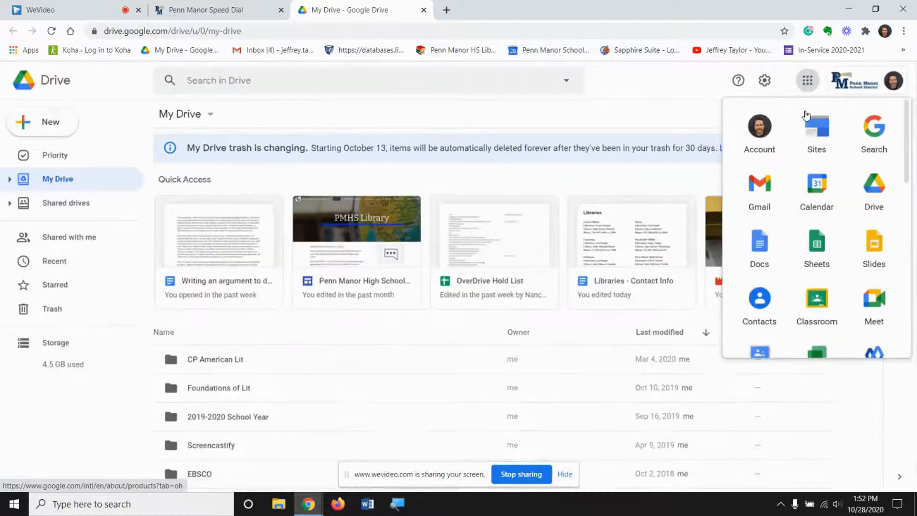
scroll(818, 225, "down", 10)
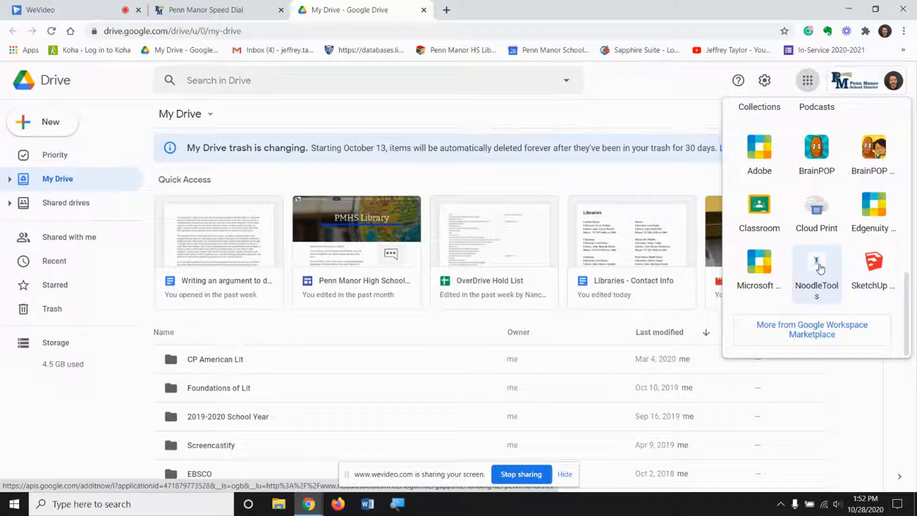
left_click(806, 286)
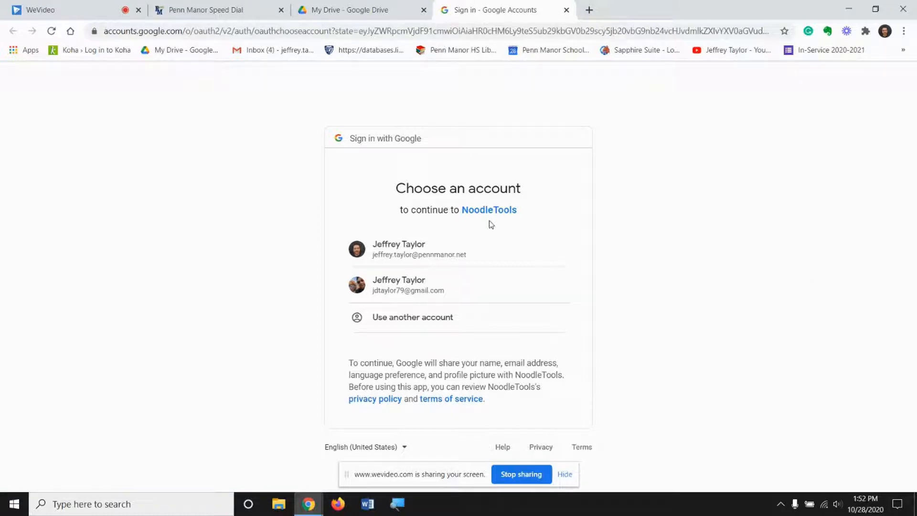
left_click(388, 259)
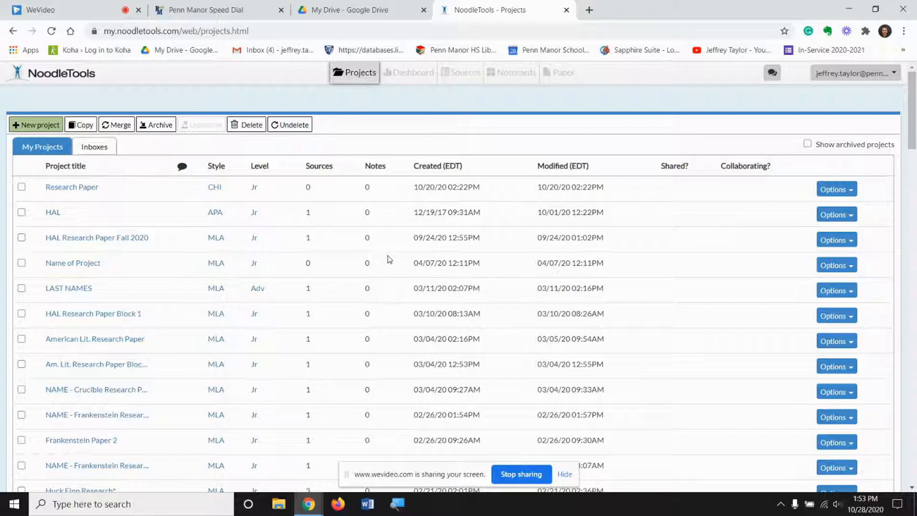
Create a project titled "CP Comp Research Paper Fall 2020" with MLA citation style and the Junior citation level
left_click(36, 120)
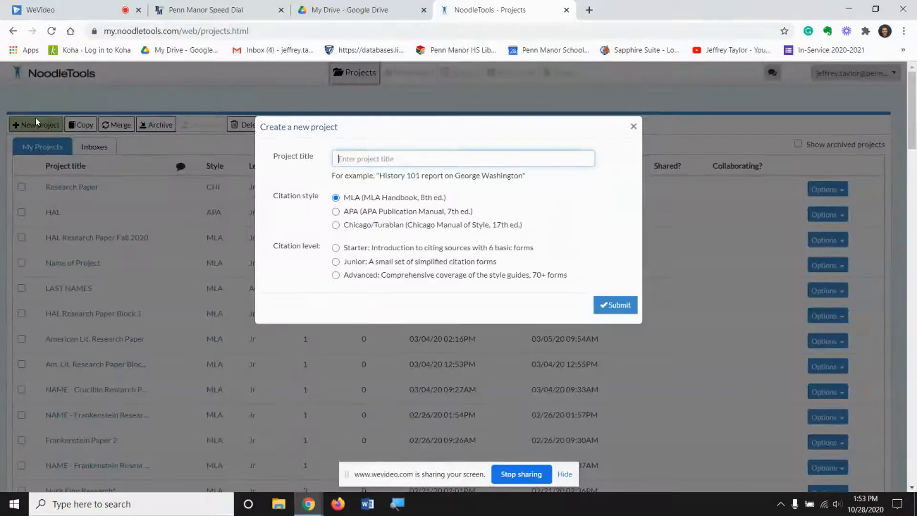
type("C")
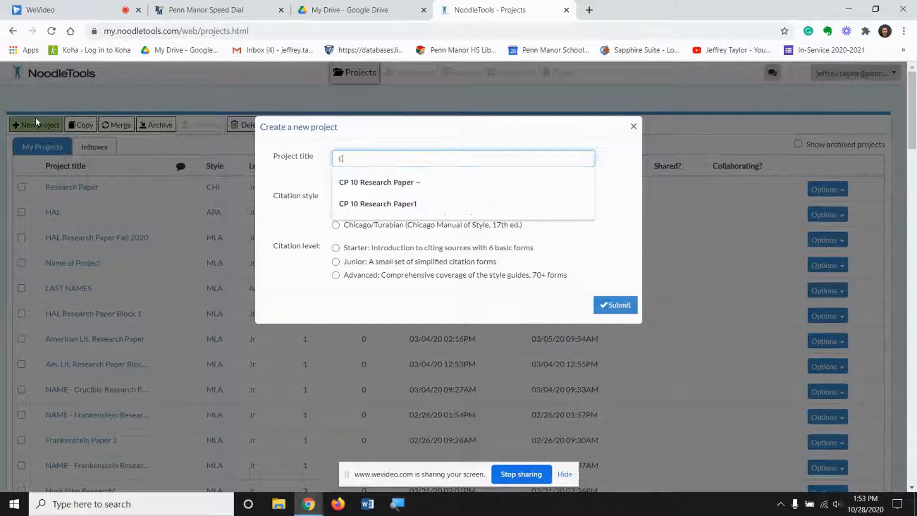
type("P Comp")
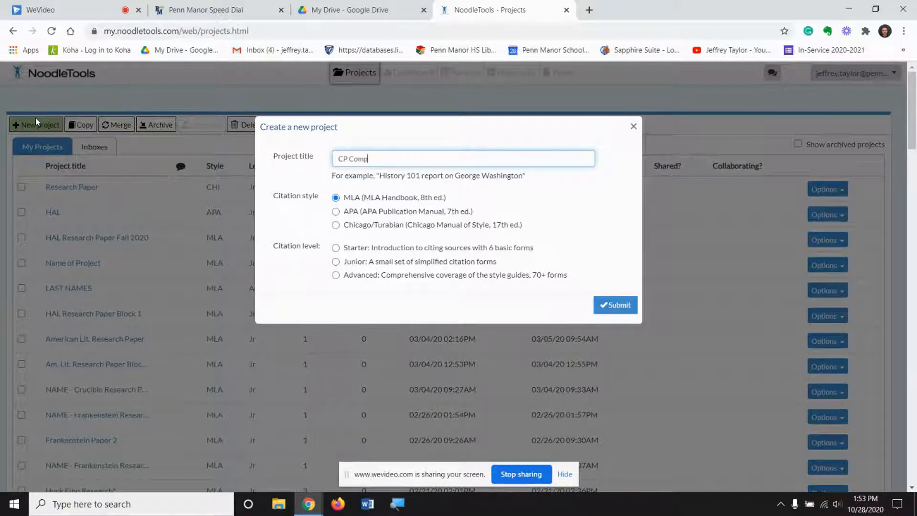
type(" Research Paper 2020")
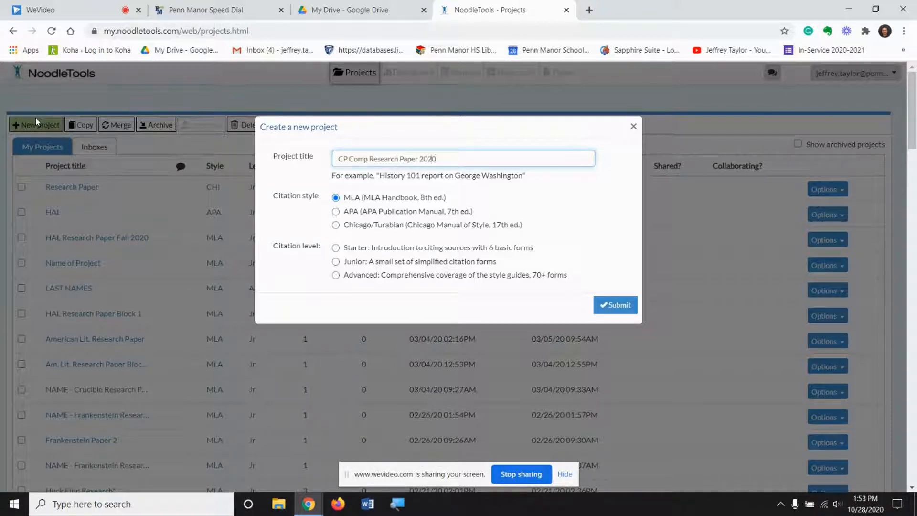
key("ctrl+Left")
type("Fall")
left_click(336, 263)
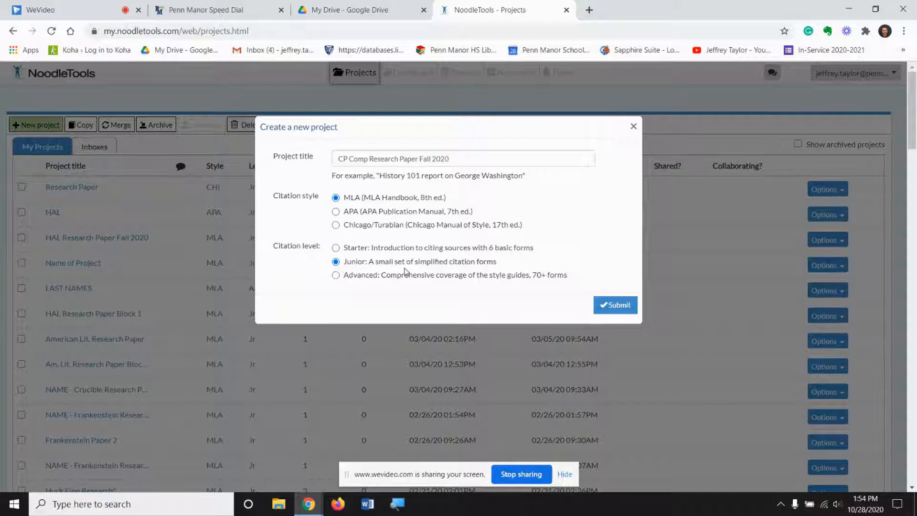
left_click(620, 307)
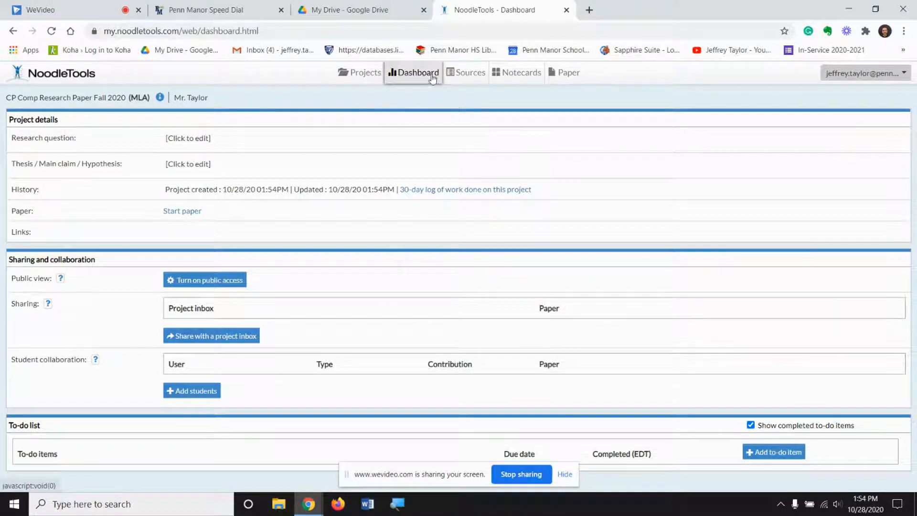
Start a new source in the project as a Web Page found on a website and look over its citation form
left_click(464, 78)
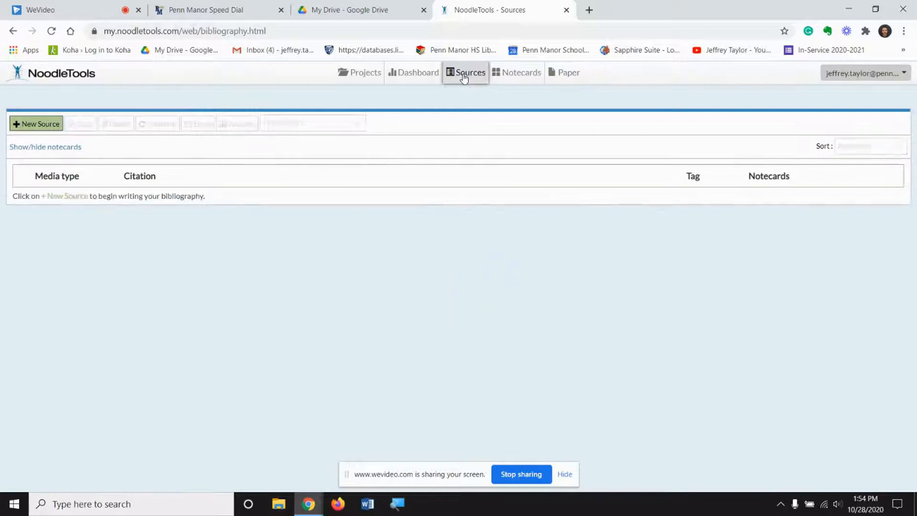
left_click(45, 126)
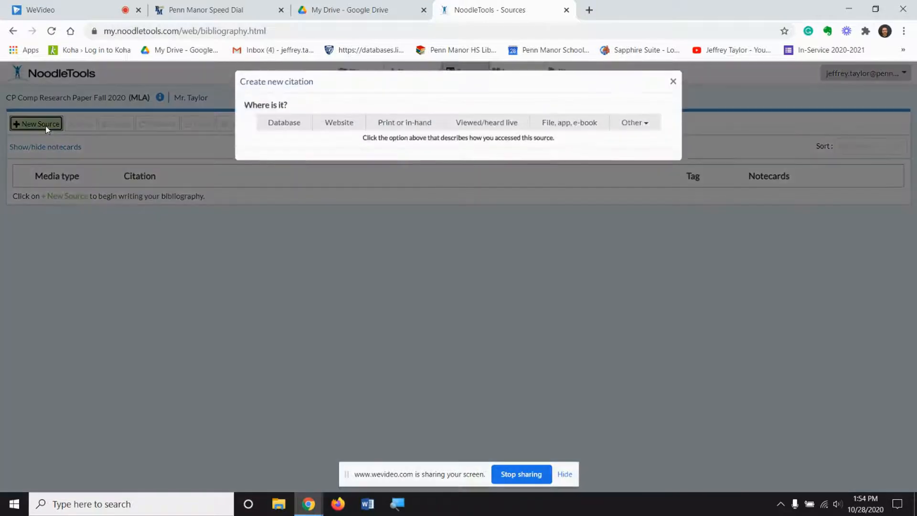
left_click(344, 132)
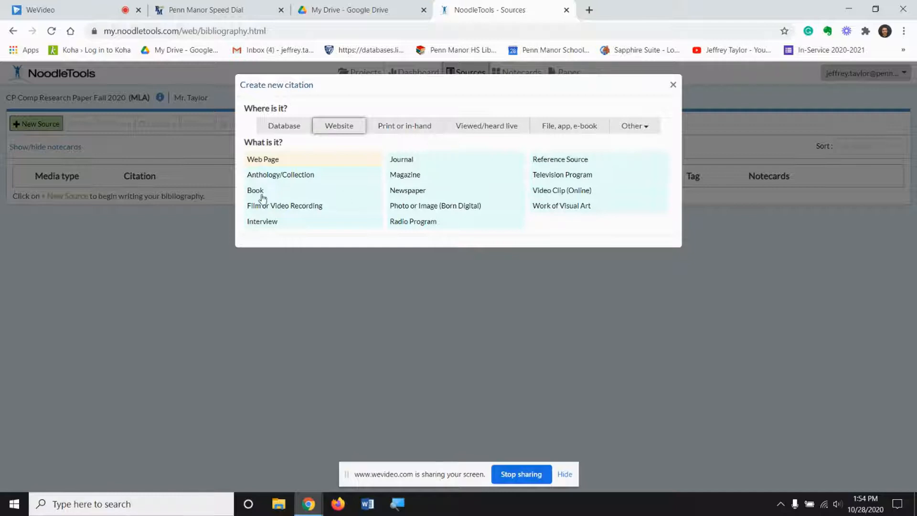
left_click(275, 166)
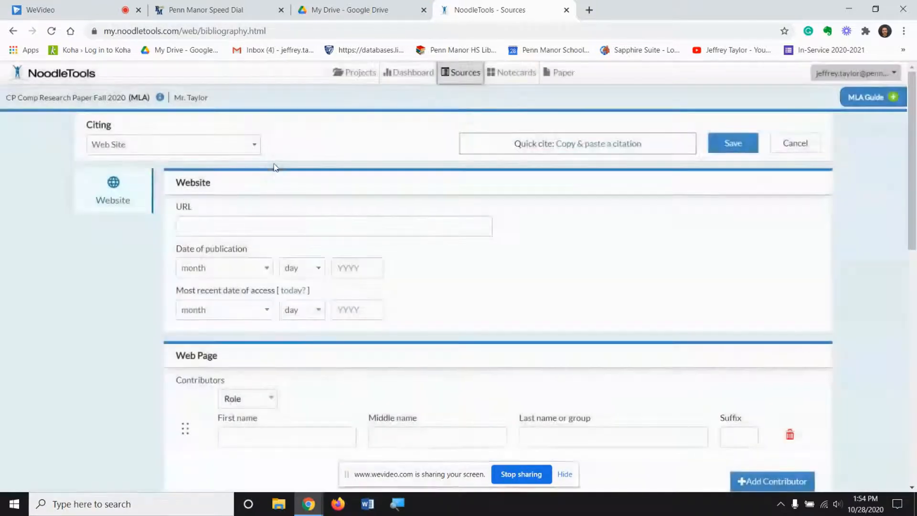
scroll(388, 249, "down", 8)
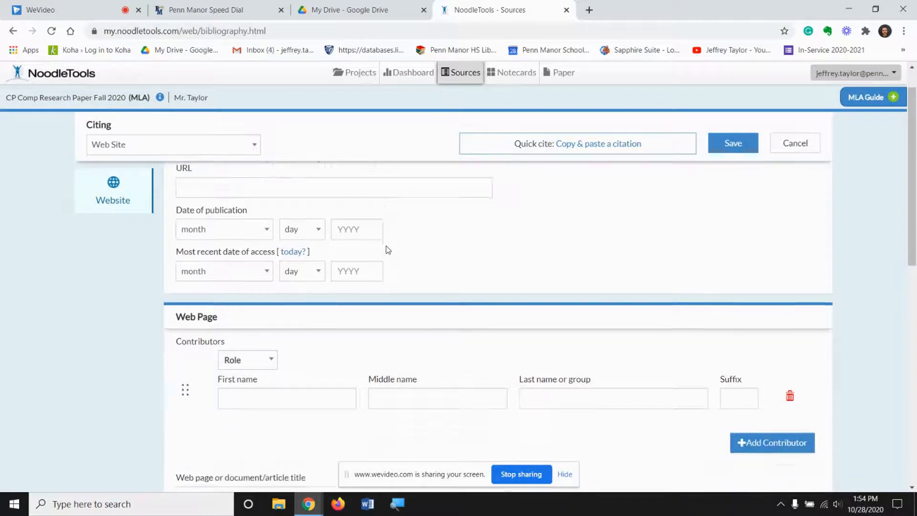
scroll(388, 250, "up", 8)
scroll(388, 250, "up", 1)
scroll(250, 435, "down", 8)
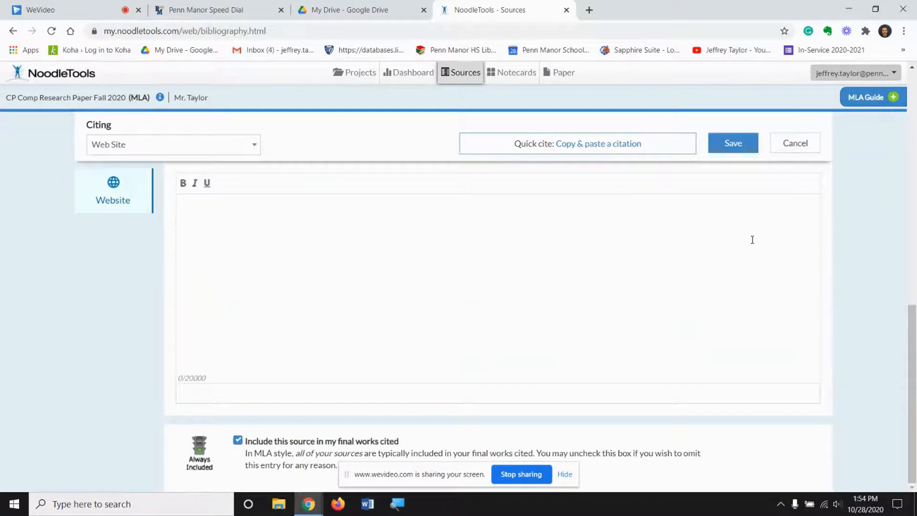
scroll(545, 289, "up", 8)
scroll(545, 288, "up", 2)
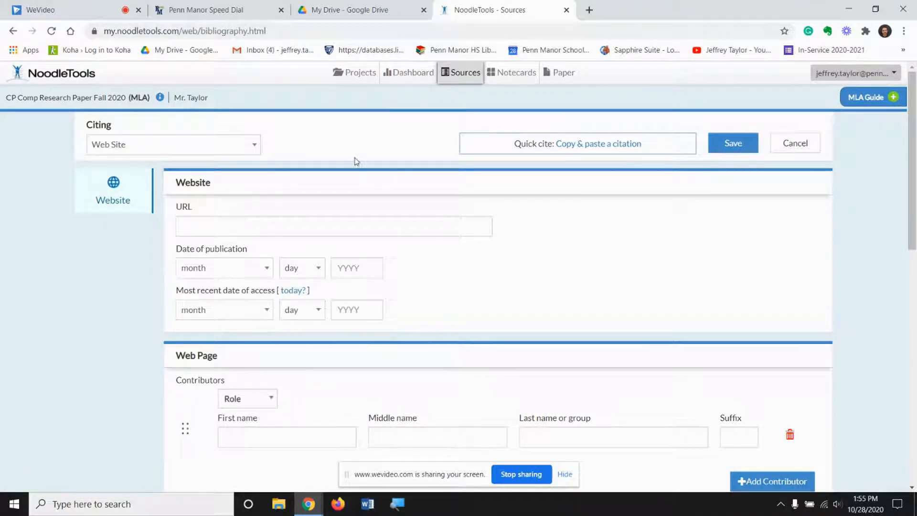
Go from Penn Manor Speed Dial to the high school library's databases and open Gale In Context: Opposing Viewpoints
left_click(209, 7)
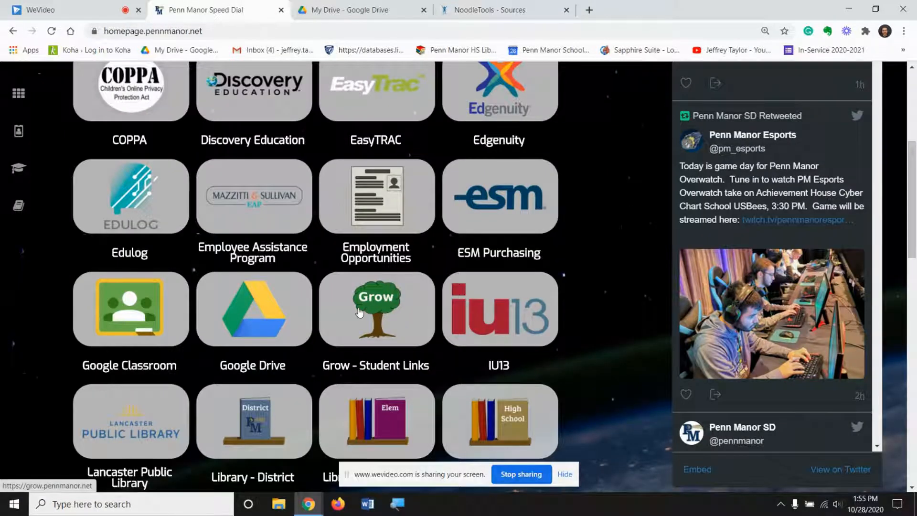
scroll(419, 260, "down", 3)
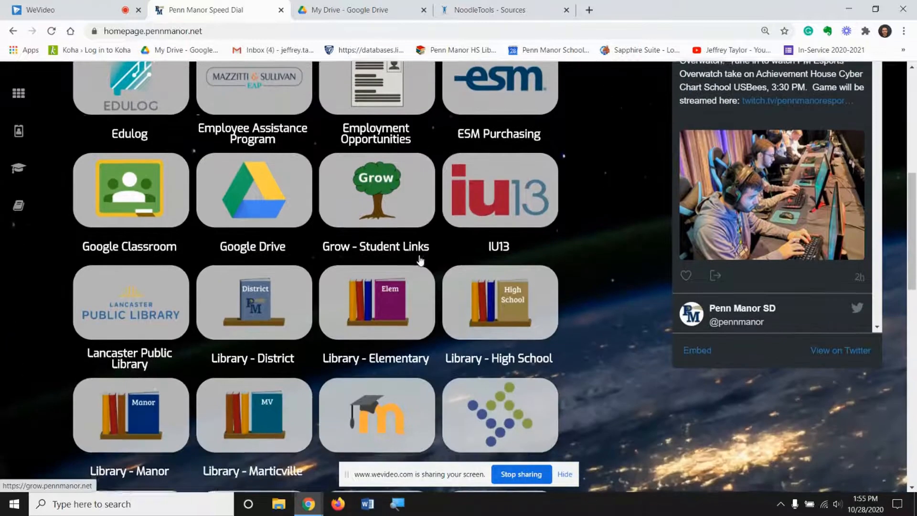
left_click(481, 308)
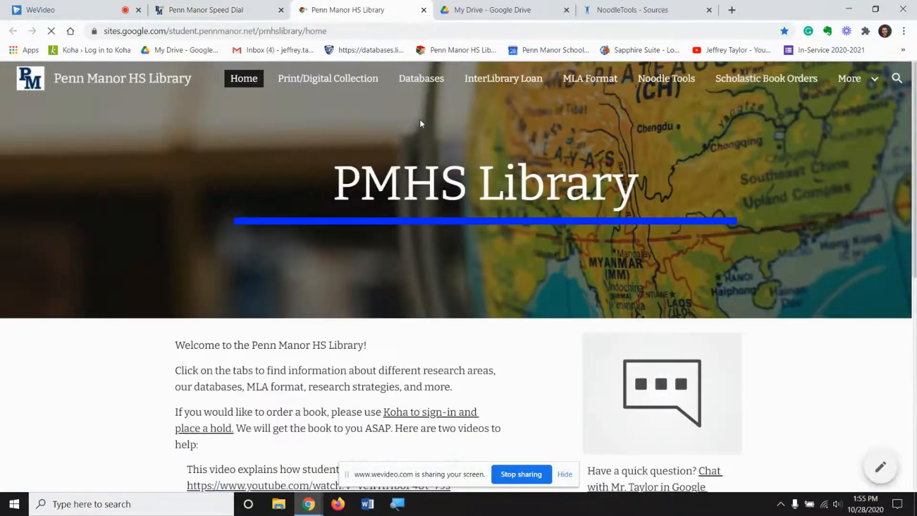
left_click(421, 84)
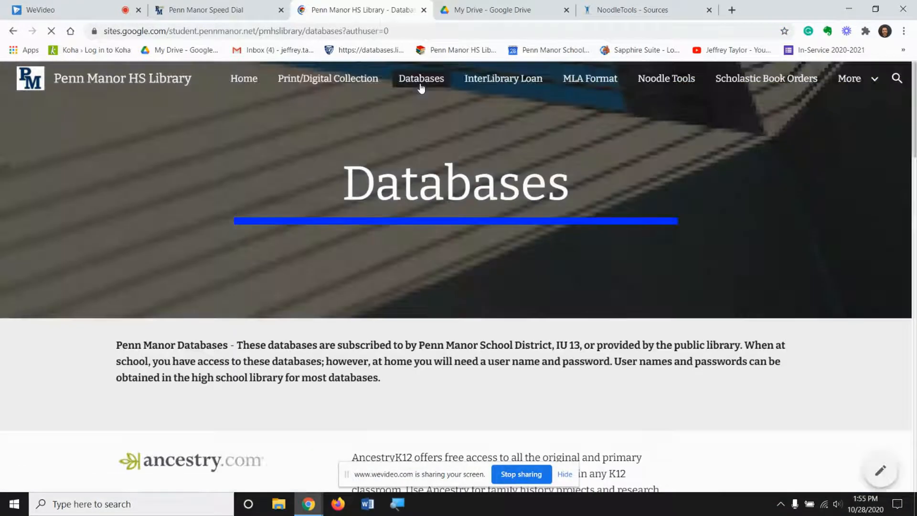
scroll(336, 237, "down", 4)
scroll(337, 236, "down", 10)
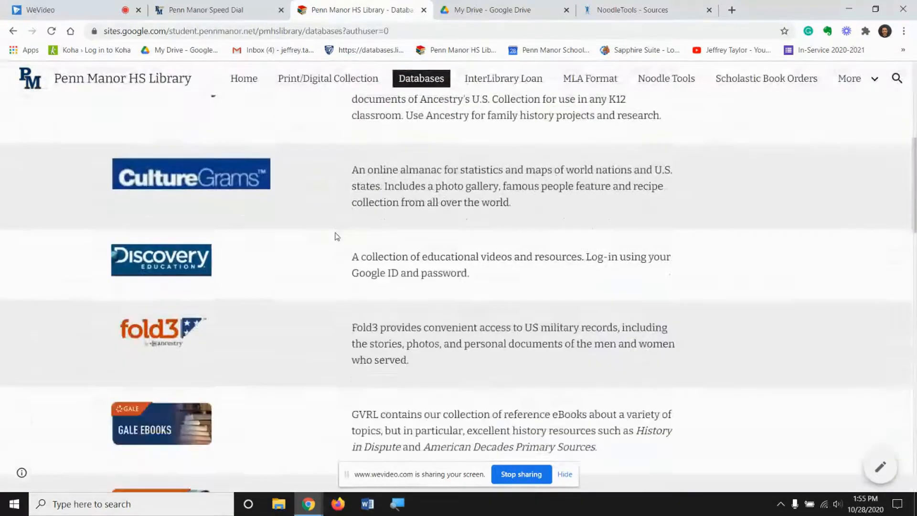
scroll(337, 236, "down", 2)
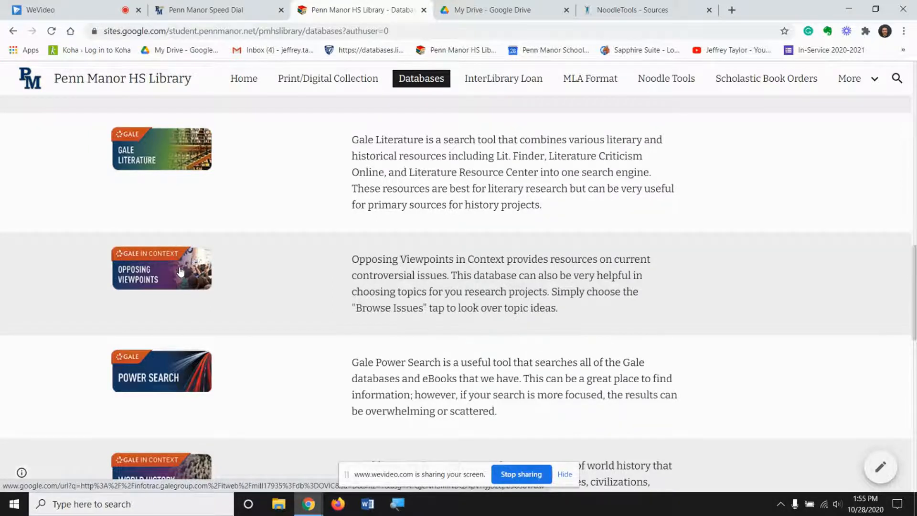
left_click(181, 271)
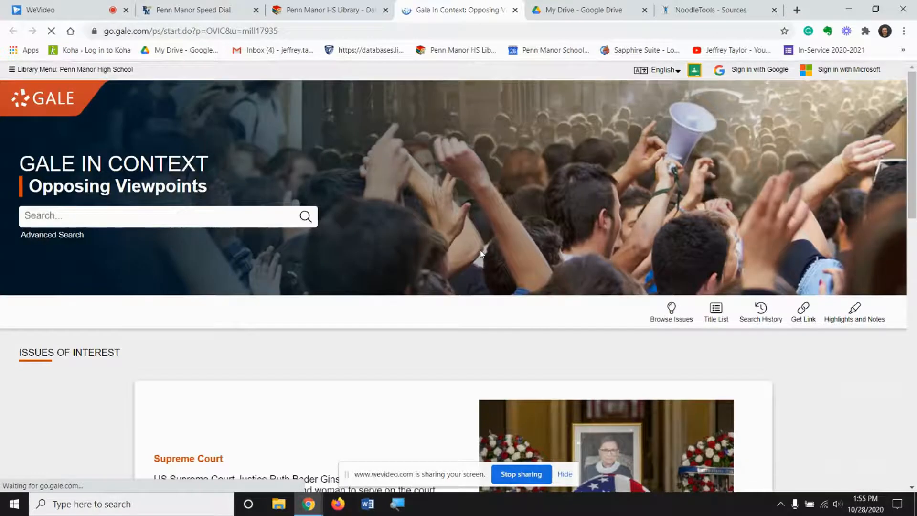
Browse the database's issues for the Fracking topic and open its full overview article
scroll(525, 267, "down", 1)
left_click(662, 279)
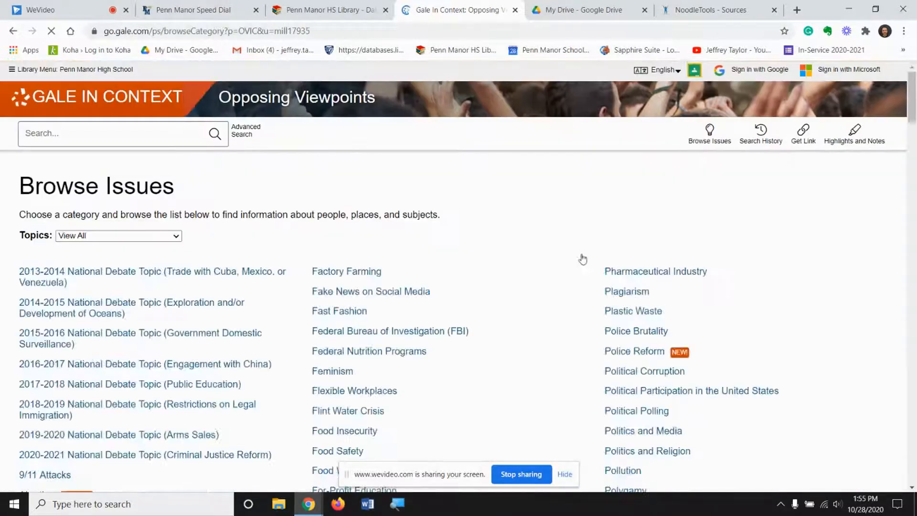
scroll(525, 249, "down", 5)
scroll(525, 249, "up", 2)
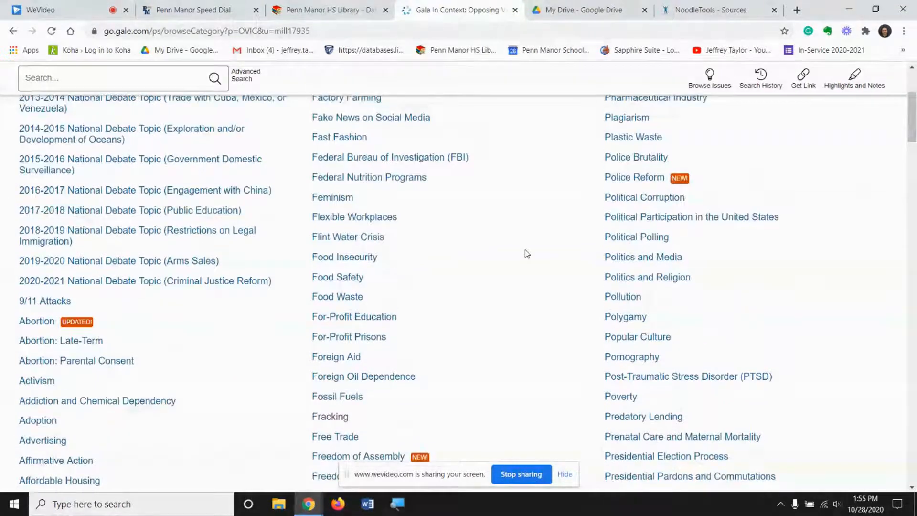
scroll(525, 250, "down", 1)
left_click(324, 375)
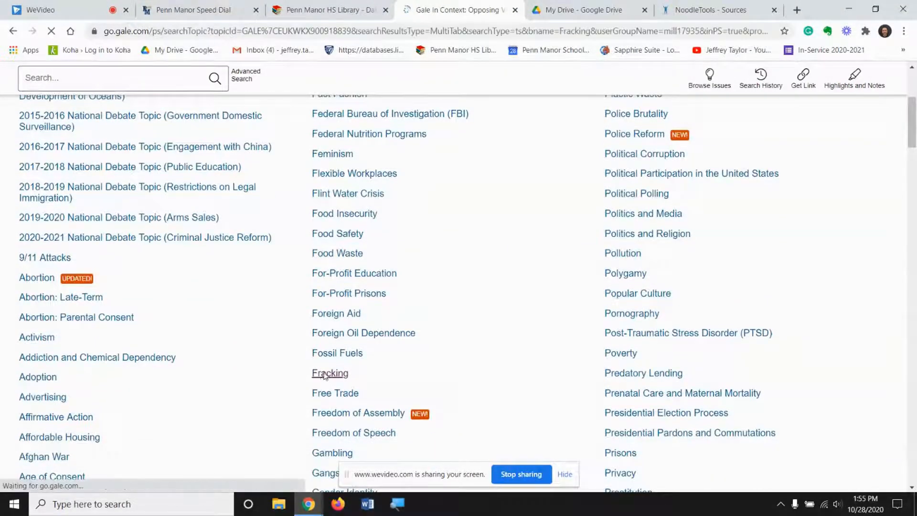
left_click(364, 388)
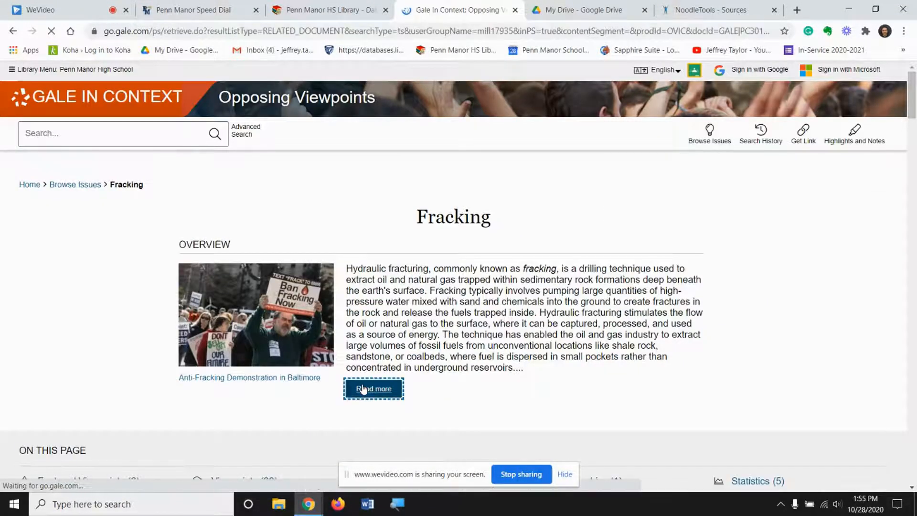
scroll(421, 294, "down", 15)
scroll(421, 295, "up", 15)
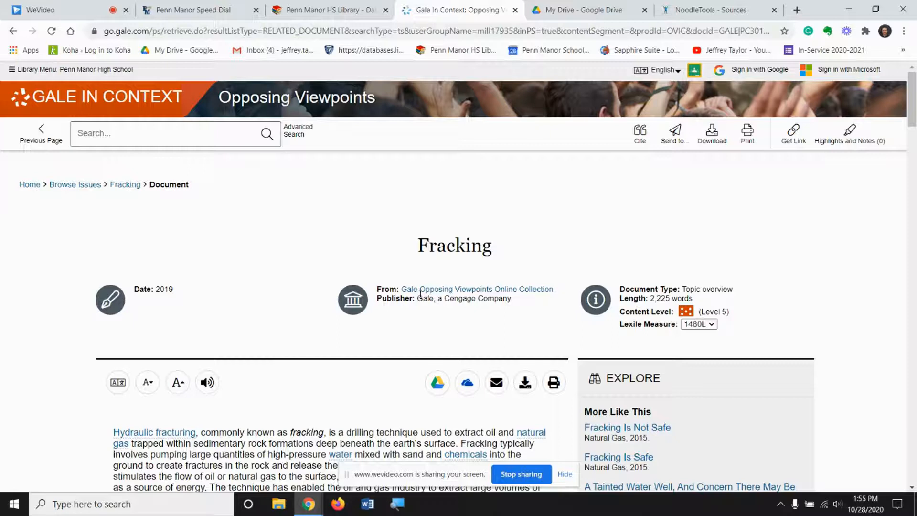
Export the Fracking overview's MLA citation to NoodleTools, import it into "CP Comp Research Paper Fall 2020" and view the project's source list
left_click(641, 138)
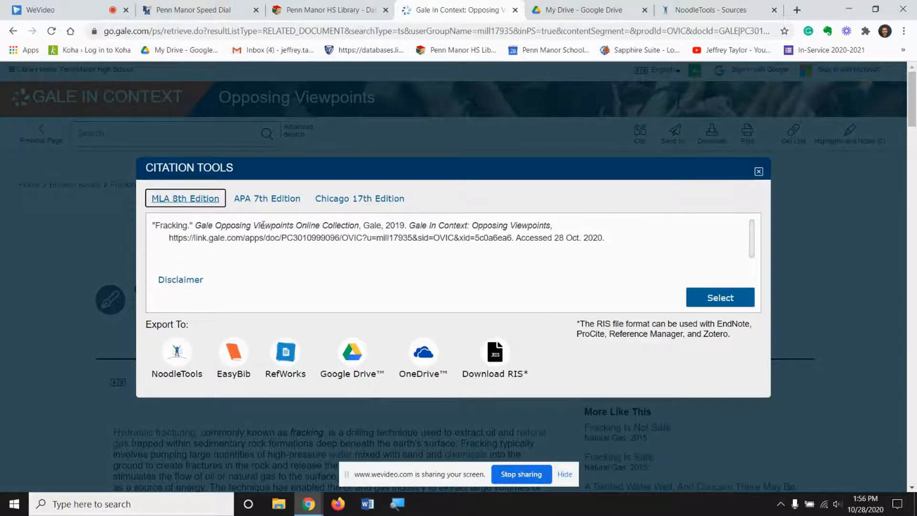
left_click(176, 362)
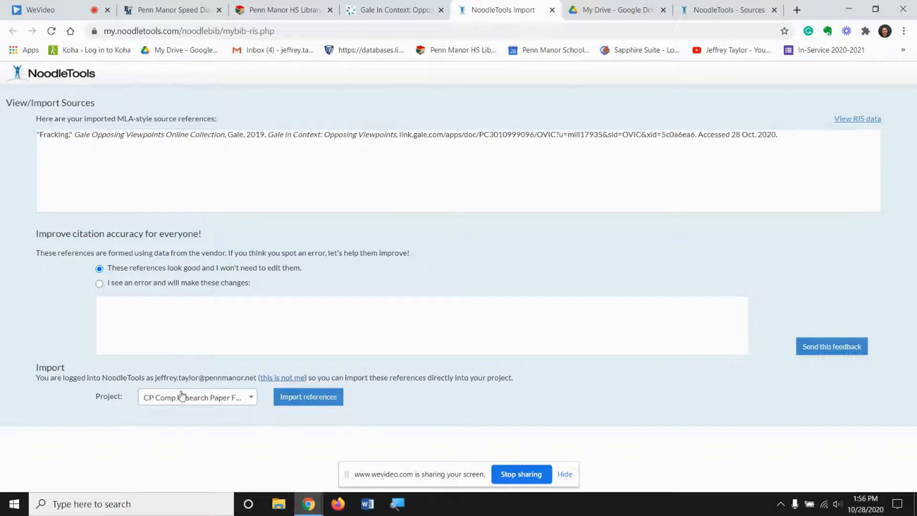
left_click(203, 399)
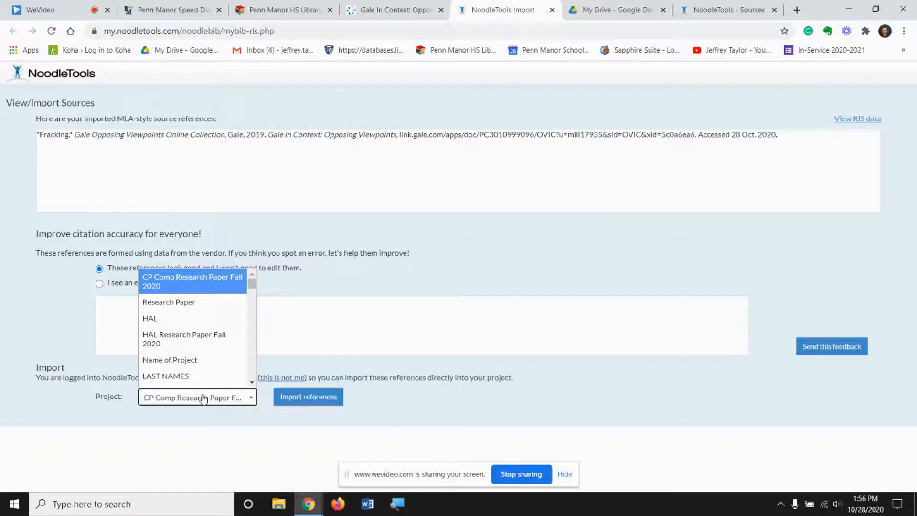
left_click(203, 399)
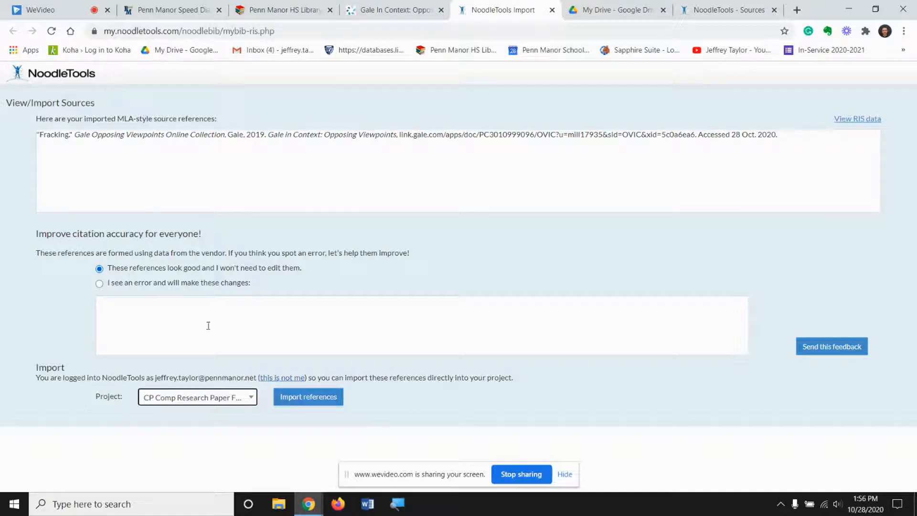
left_click(328, 400)
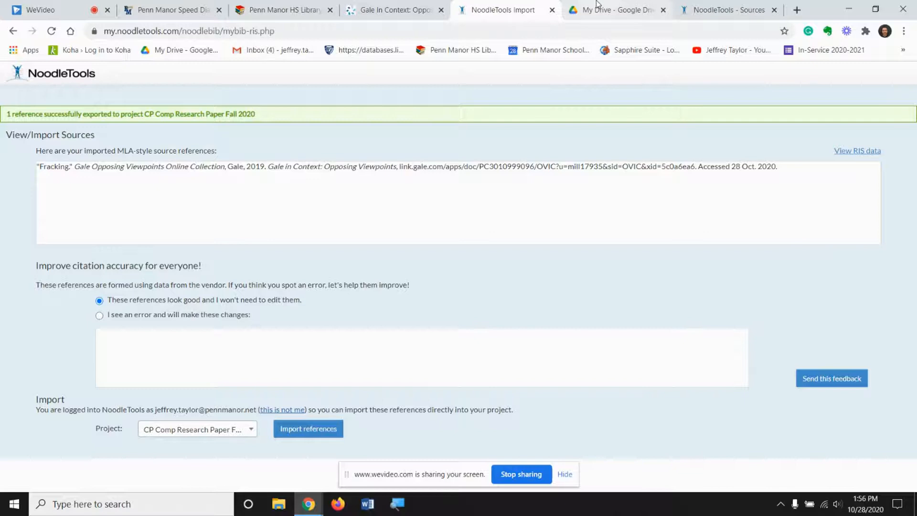
left_click(726, 10)
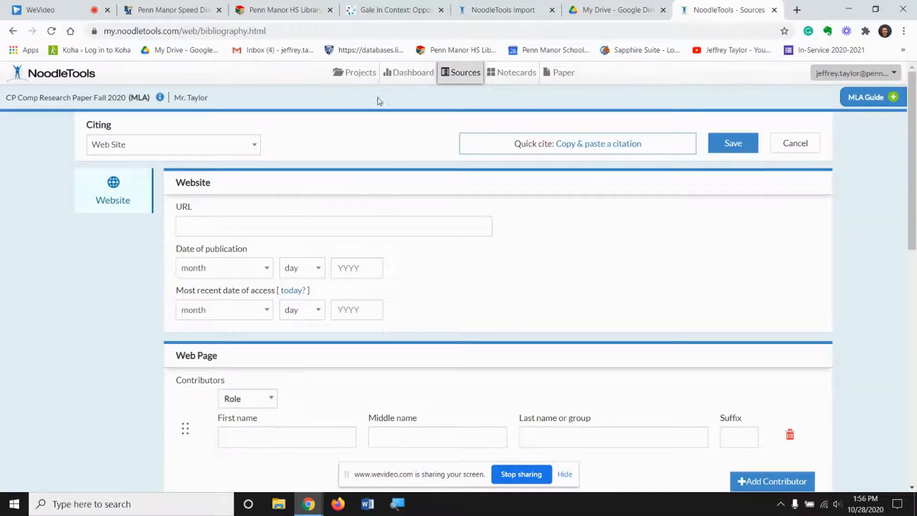
left_click(464, 73)
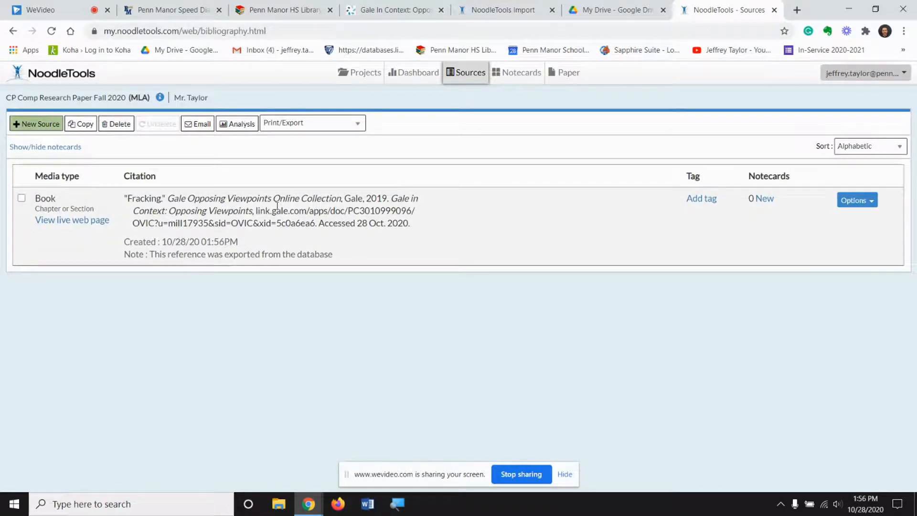
Return to the high school library's databases, go to Power Library and open Academic Search Main Edition
left_click(257, 3)
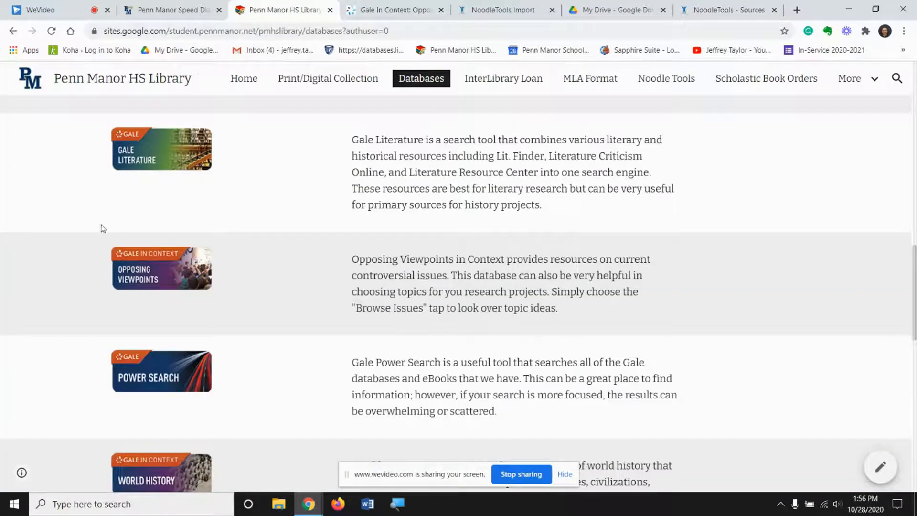
scroll(101, 227, "down", 3)
scroll(102, 228, "up", 4)
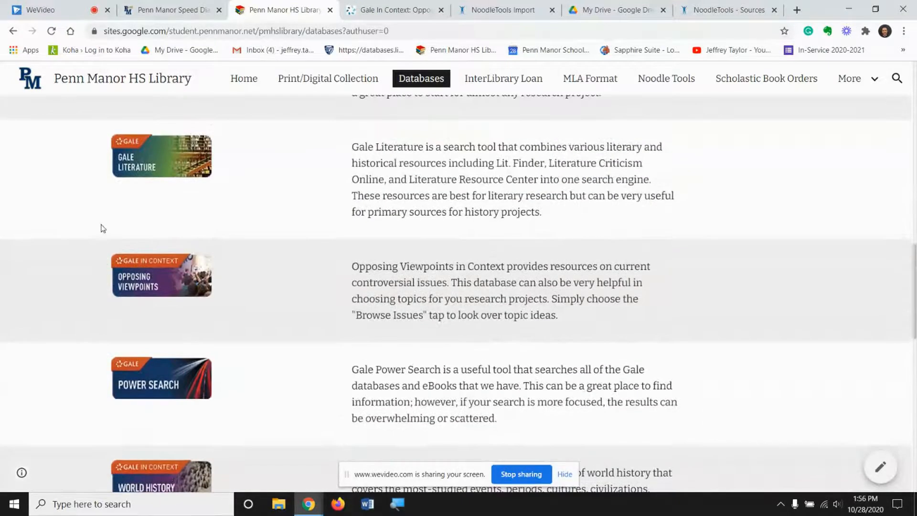
scroll(102, 228, "down", 5)
scroll(102, 228, "down", 8)
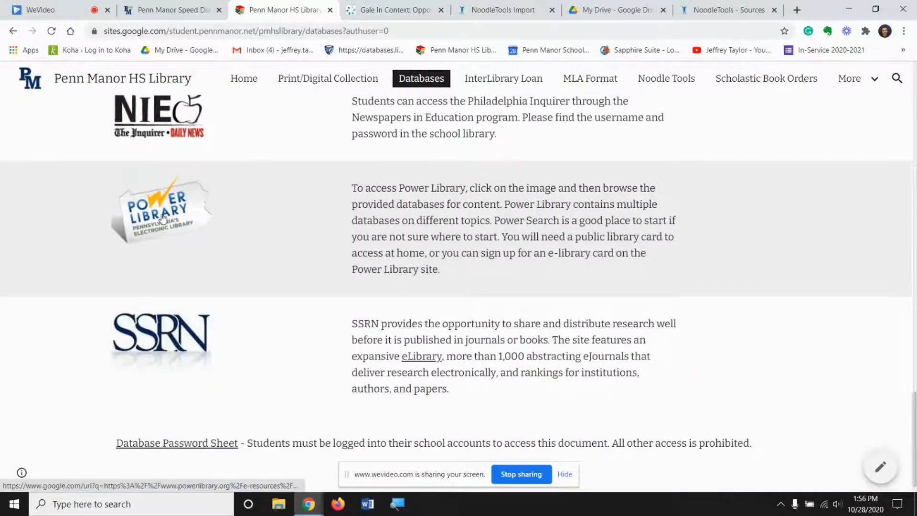
left_click(162, 219)
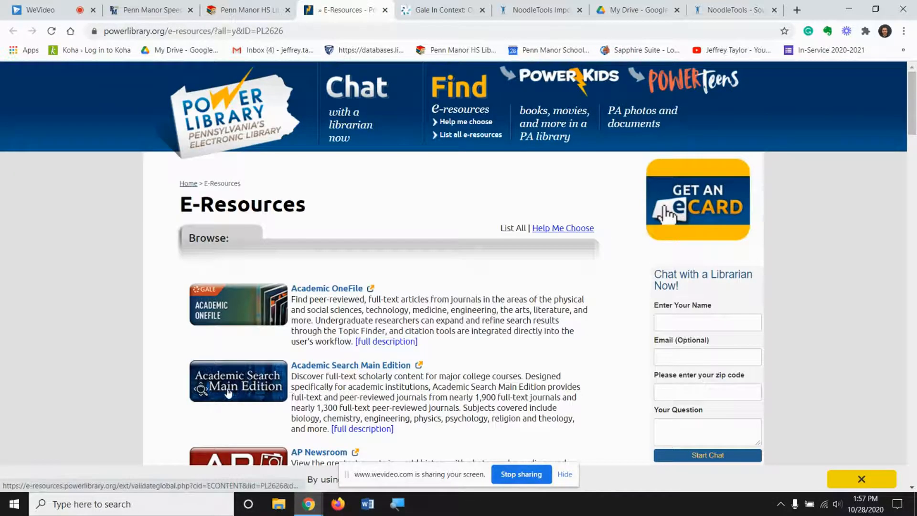
left_click(228, 393)
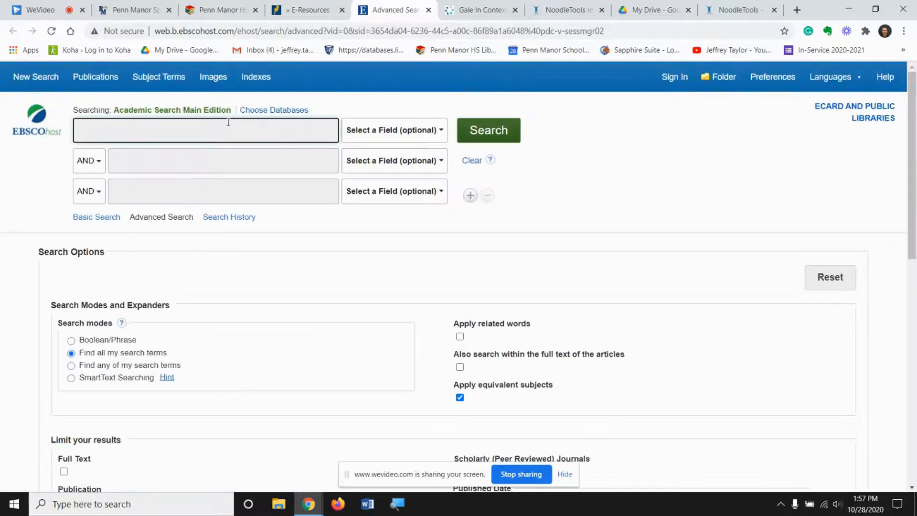
Search for "fracking" limited to full text and open the article "Experimental Studies on Hydraulic Fracturing in Hydrate Sediment."
left_click(64, 472)
left_click(190, 141)
type("fracking")
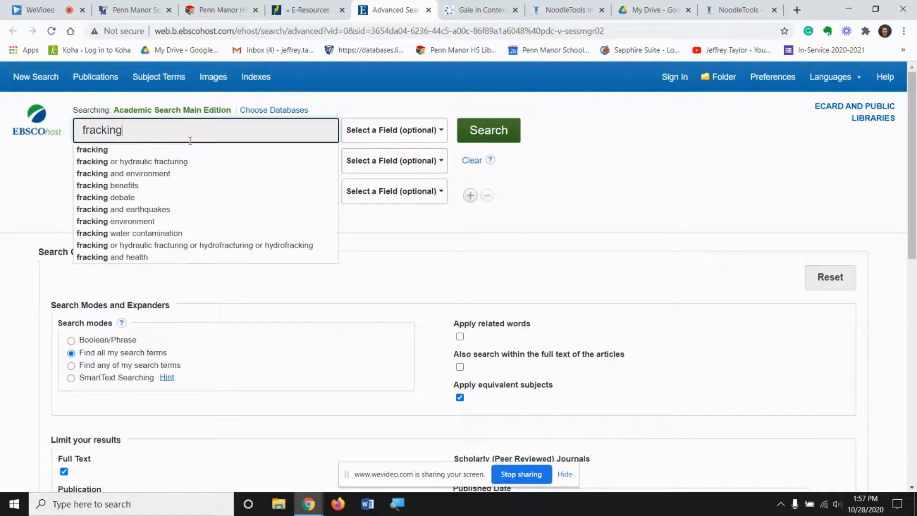
left_click(473, 128)
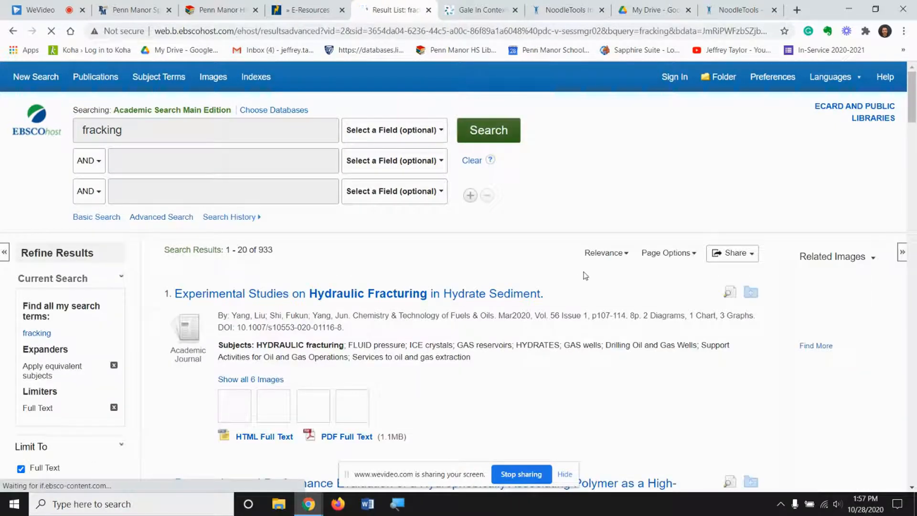
left_click(341, 293)
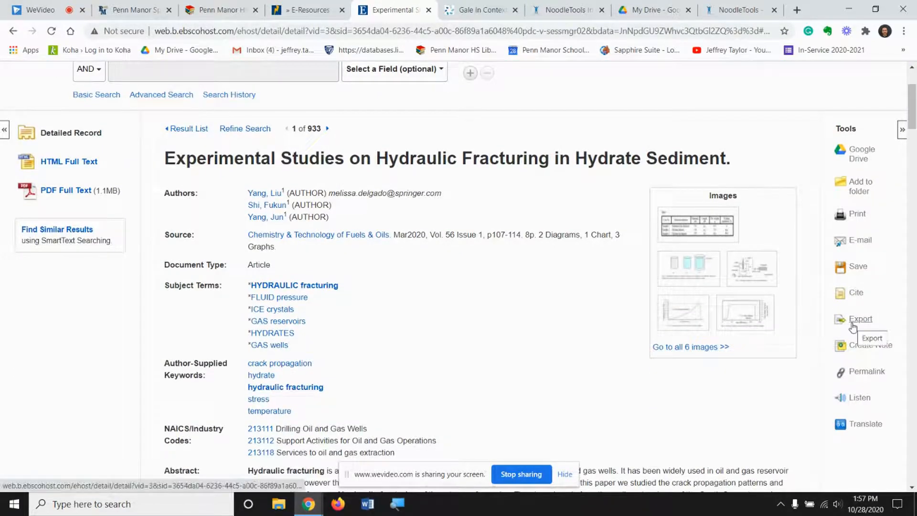
Review the article's MLA citation, export it directly to NoodleTools and import it into the "CP Comp Research Paper Fall 2020" project
left_click(856, 292)
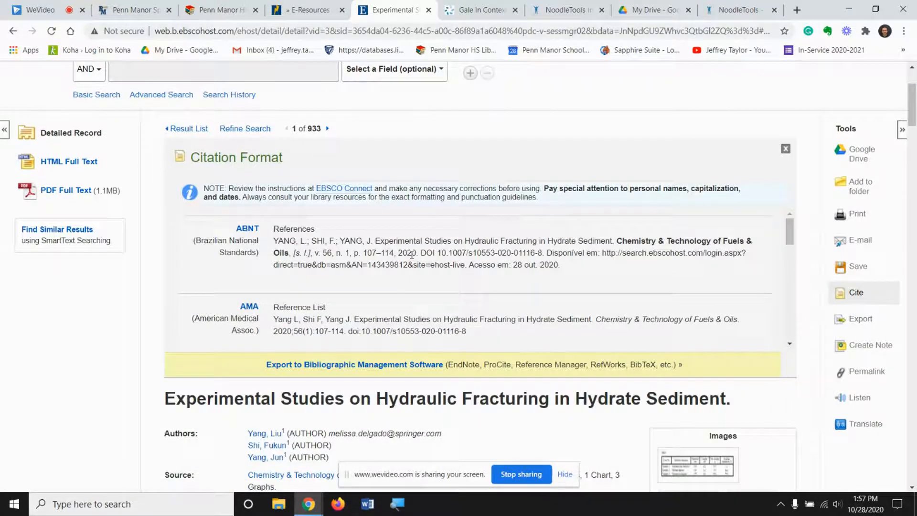
scroll(412, 255, "down", 6)
scroll(411, 258, "down", 4)
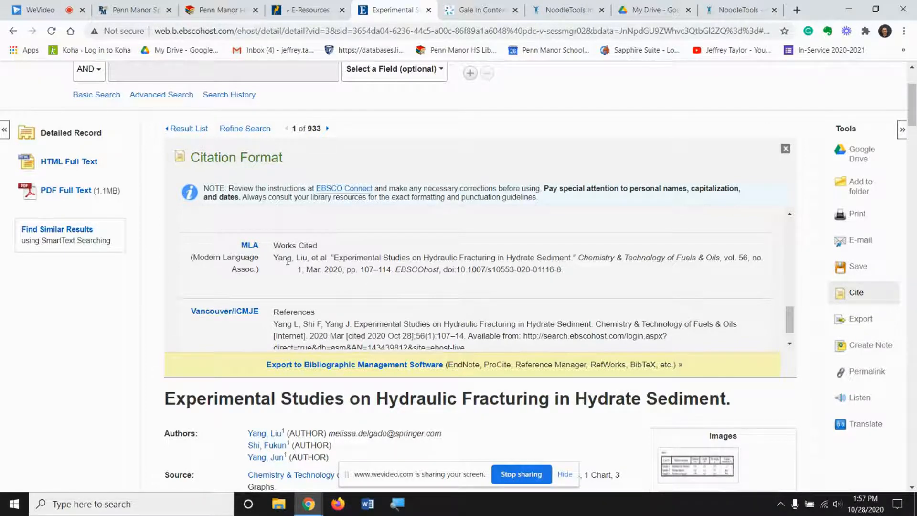
scroll(287, 260, "down", 1)
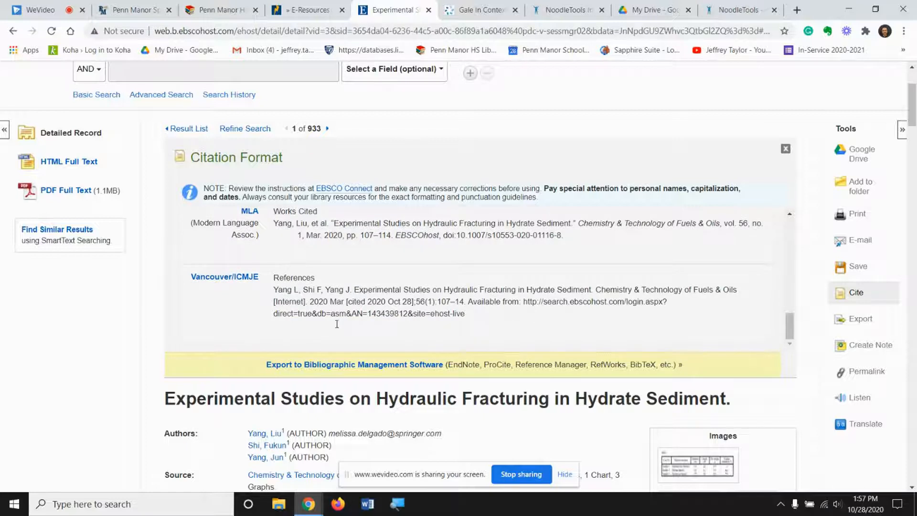
left_click(348, 364)
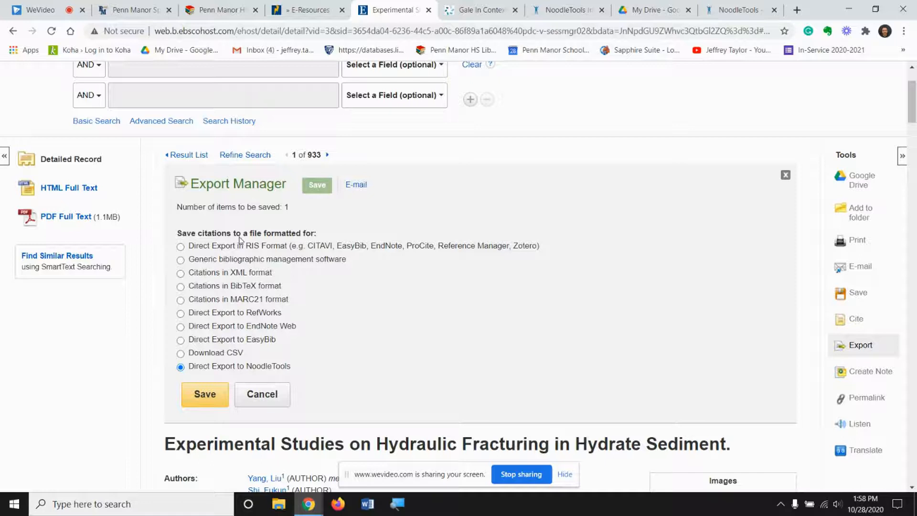
left_click(208, 396)
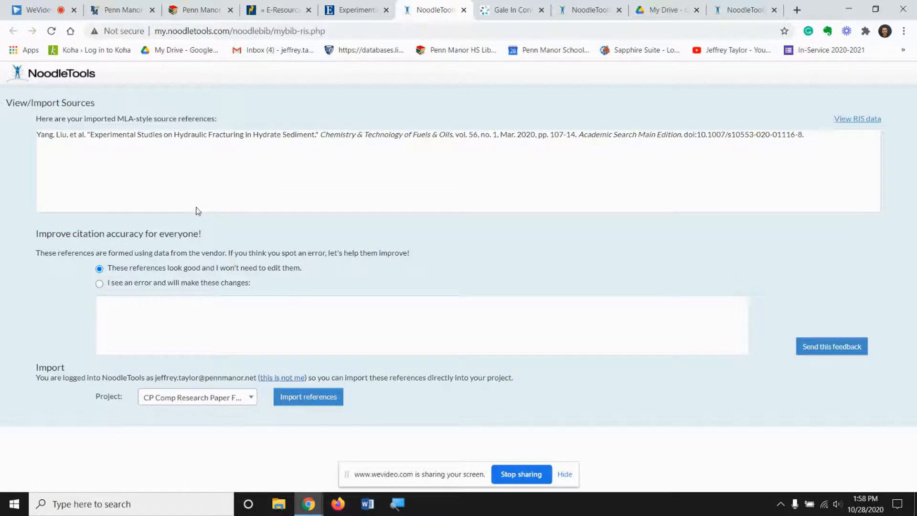
left_click(306, 400)
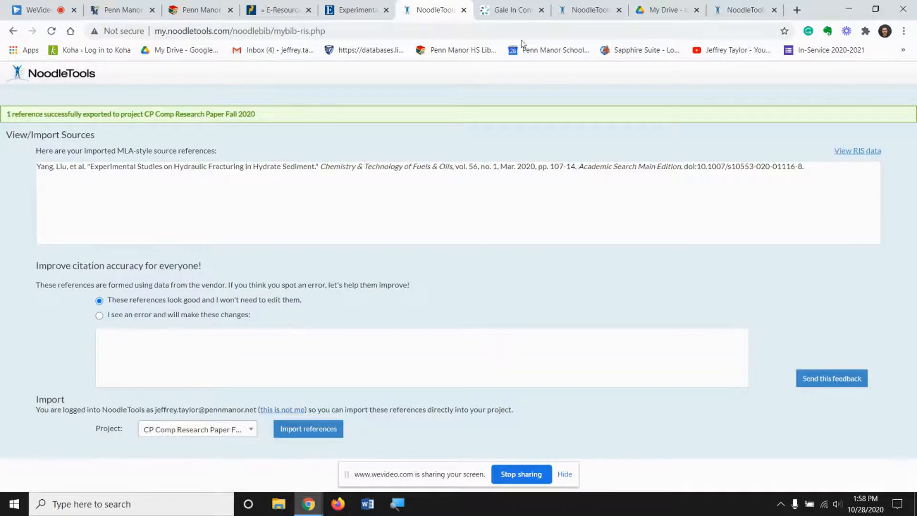
Go back to the NoodleTools project's sources and refresh the list to check for the imported journal article
left_click(587, 4)
left_click(745, 10)
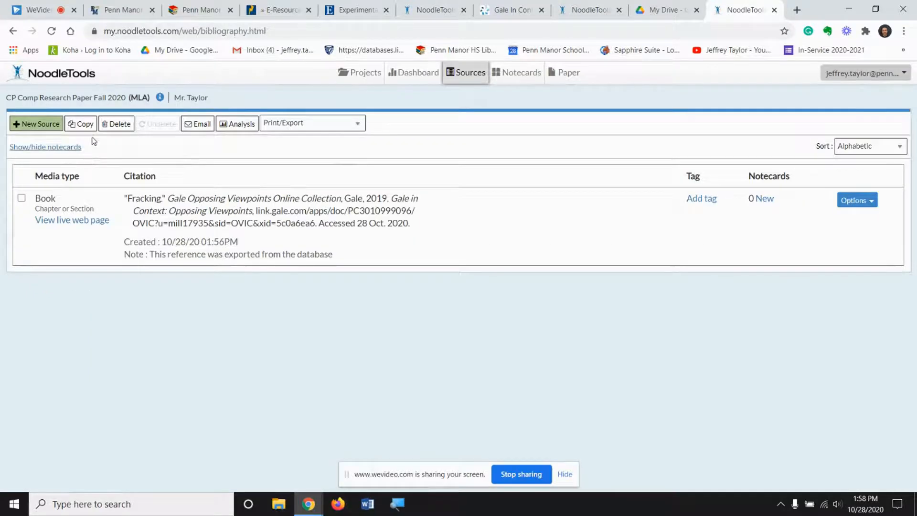
left_click(51, 31)
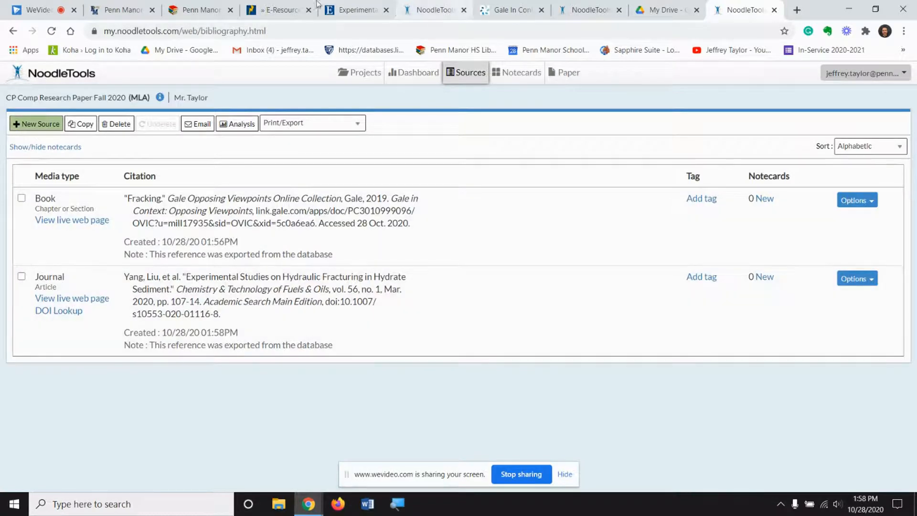
Return to the high school library's databases and open JSTOR's advanced search
left_click(182, 4)
scroll(231, 254, "up", 7)
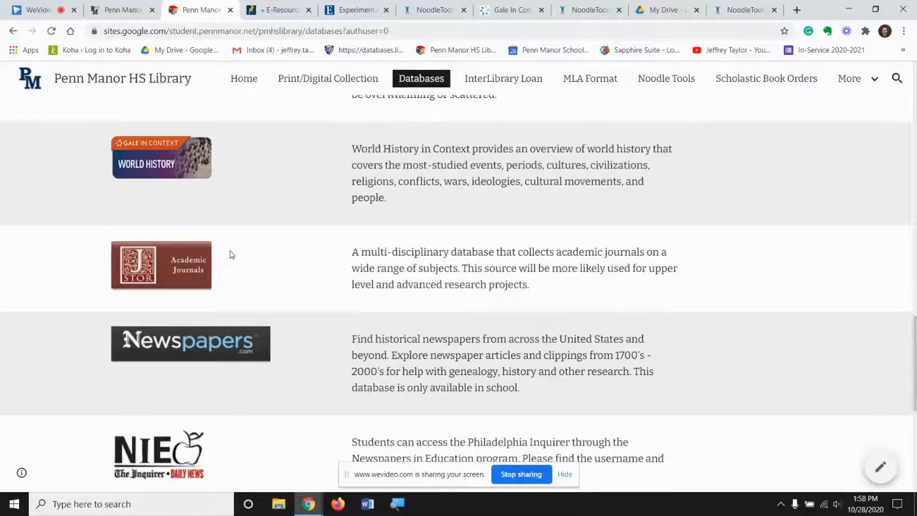
left_click(151, 265)
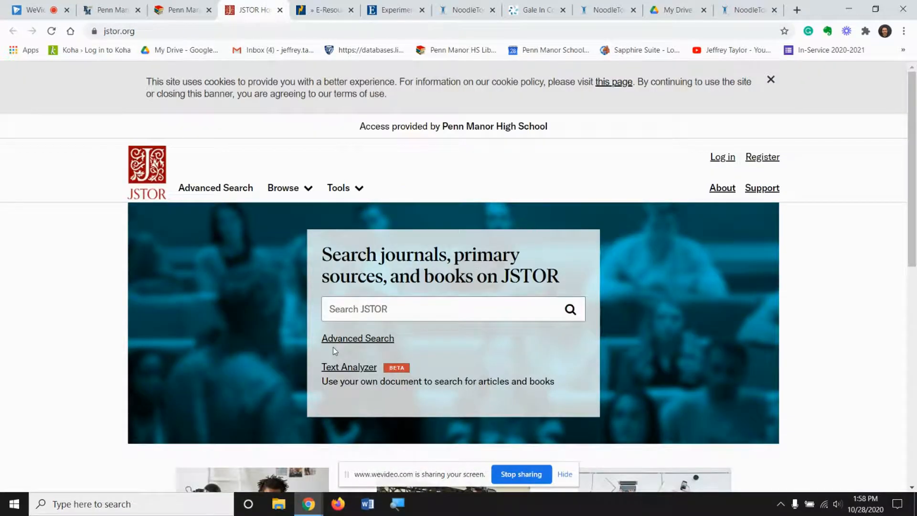
left_click(357, 339)
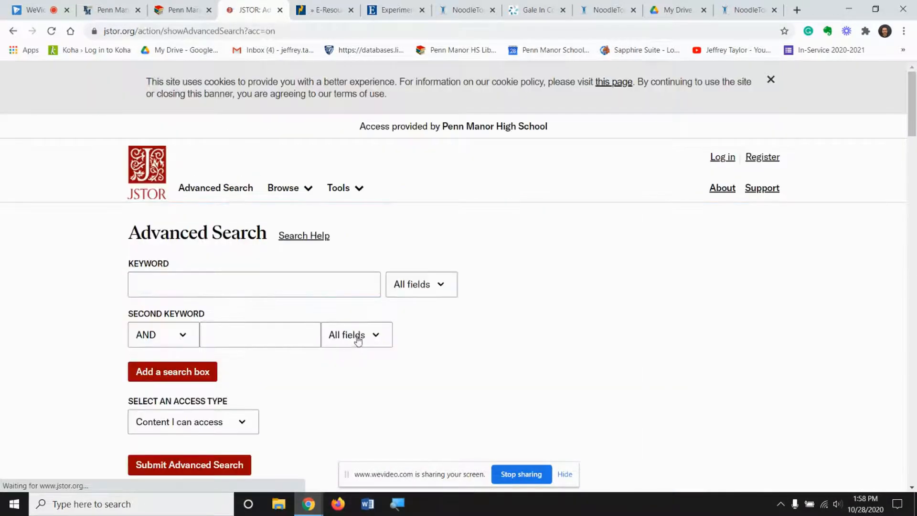
Run a JSTOR search for "fracking" narrowed to articles in the Environmental Science discipline
left_click(175, 282)
type("racking")
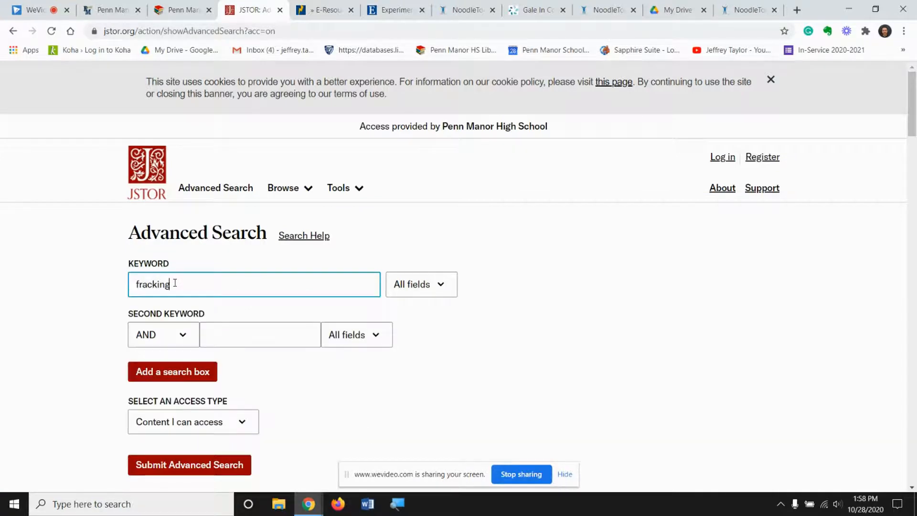
scroll(175, 284, "down", 5)
left_click(135, 306)
scroll(188, 313, "down", 1)
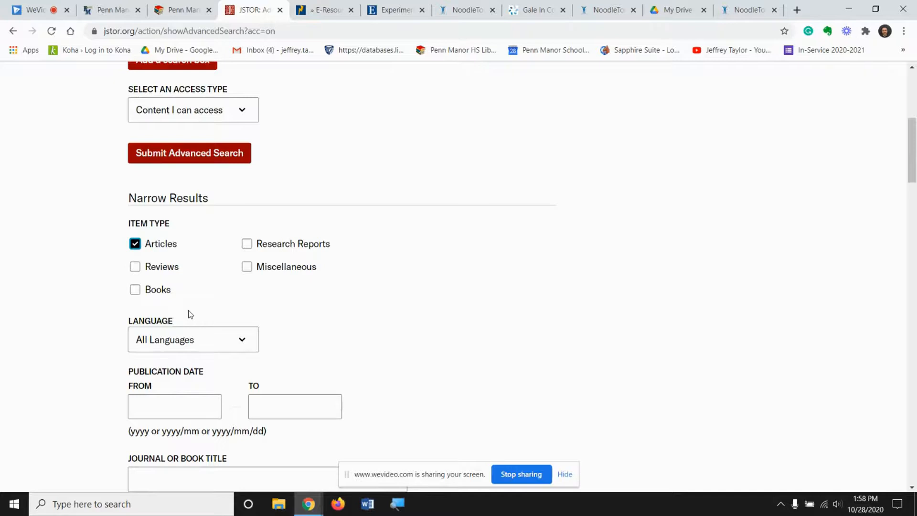
scroll(188, 311, "down", 10)
scroll(189, 314, "down", 4)
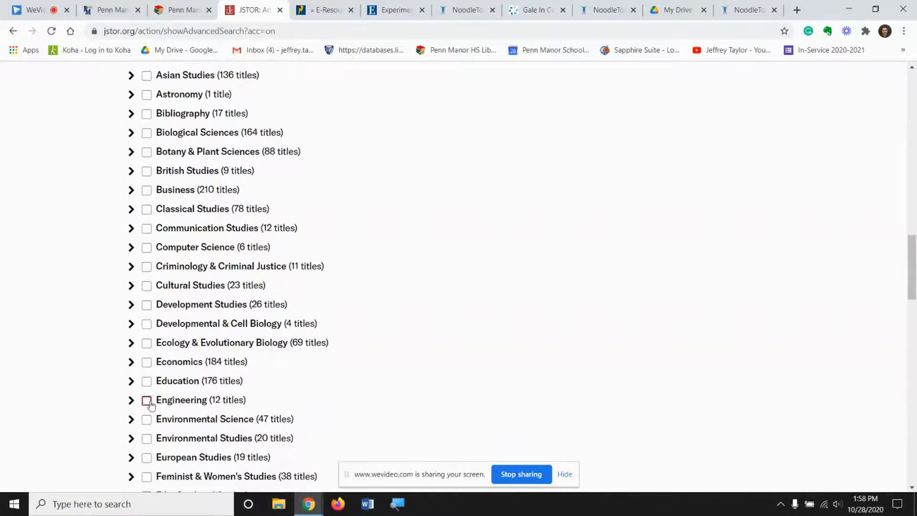
left_click(147, 419)
scroll(284, 390, "down", 17)
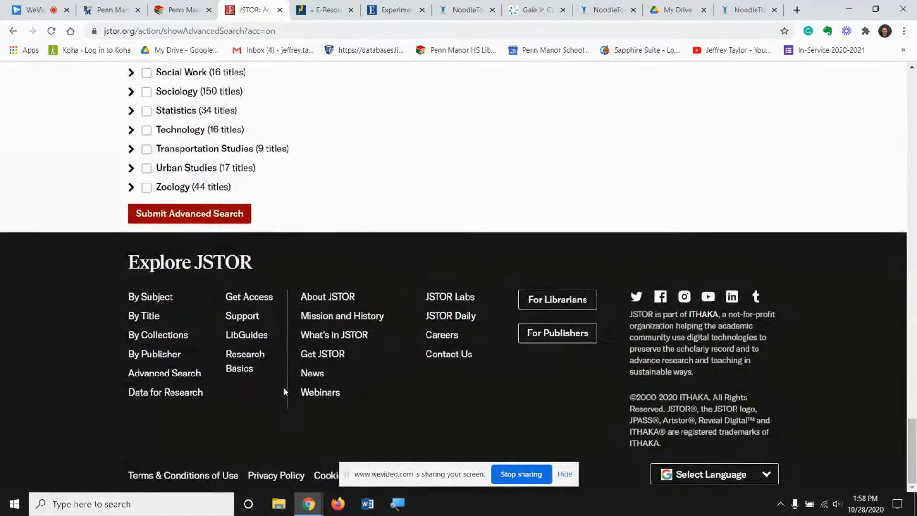
left_click(185, 213)
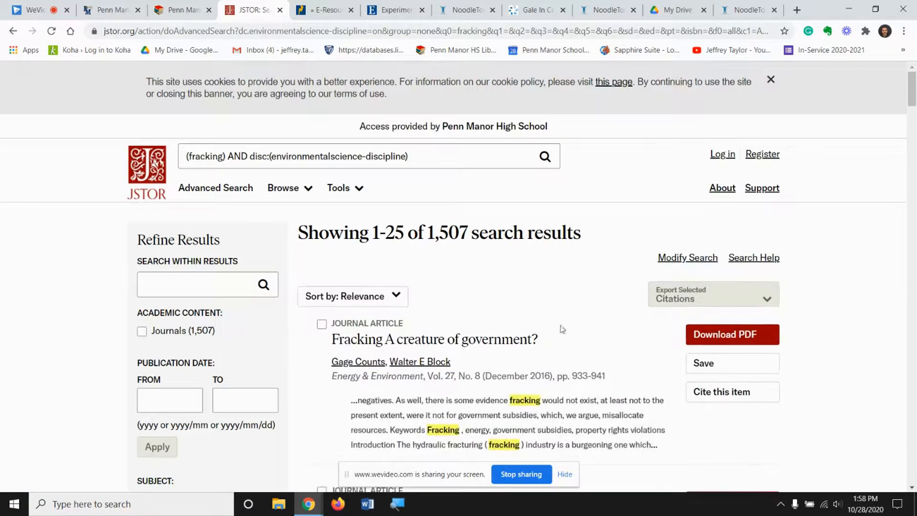
Open the JSTOR article "Fracking: A creature of government?", export its citation to NoodleTools and import it into the CP Comp Research Paper project
left_click(496, 345)
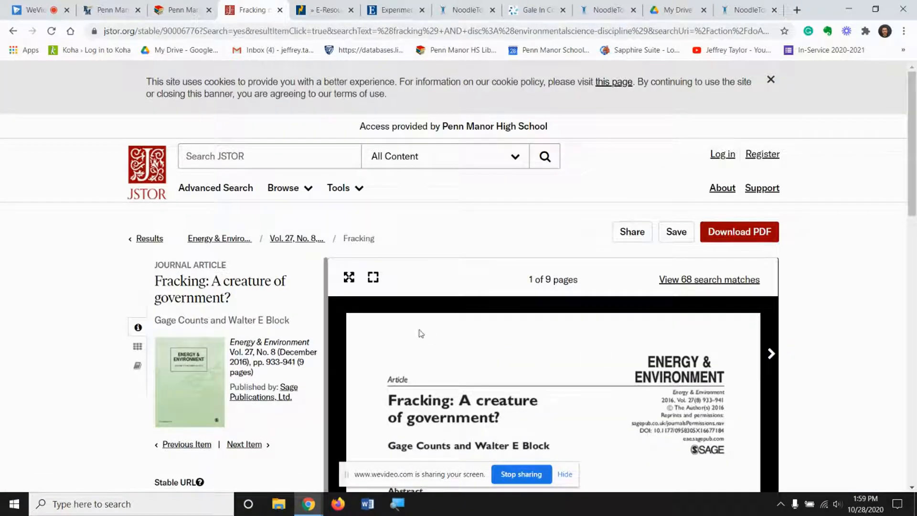
scroll(420, 333, "down", 5)
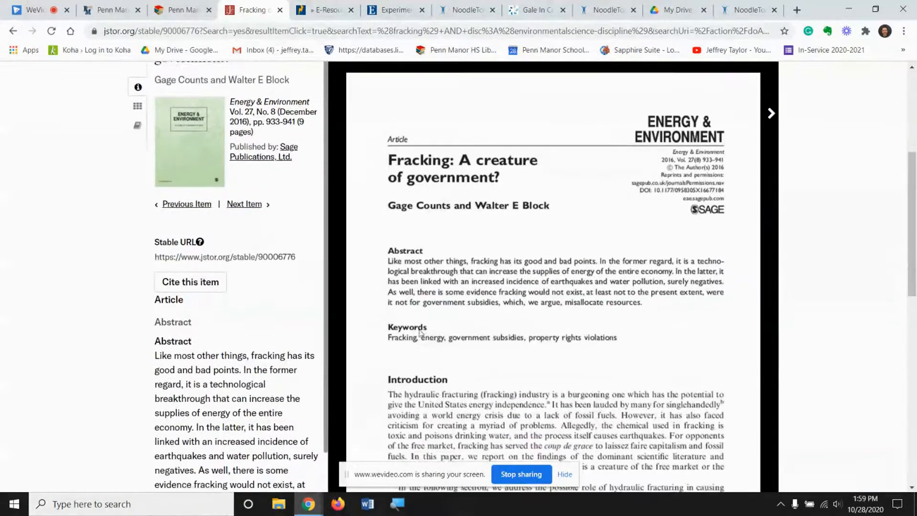
left_click(202, 282)
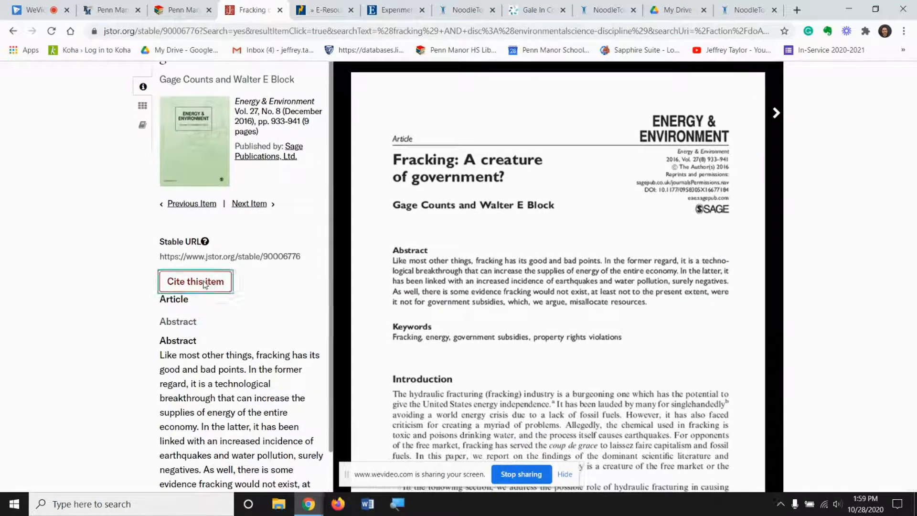
scroll(535, 328, "down", 2)
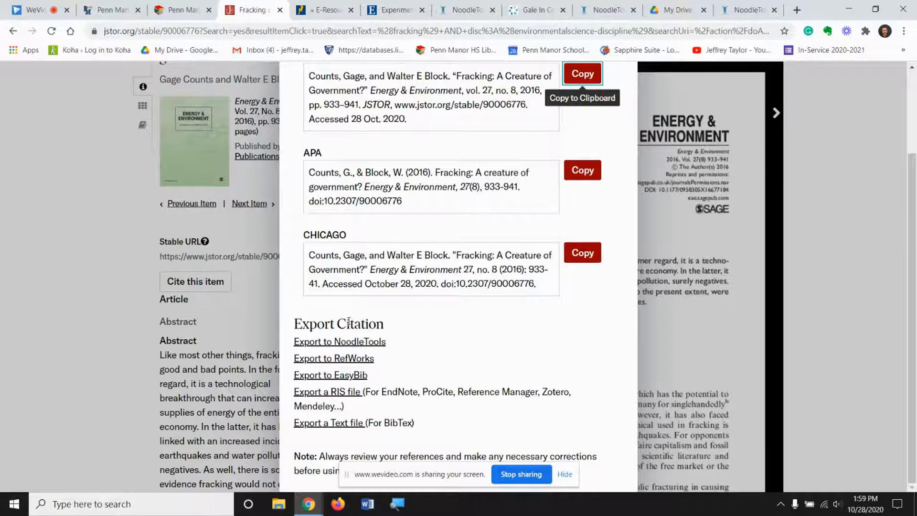
left_click(320, 342)
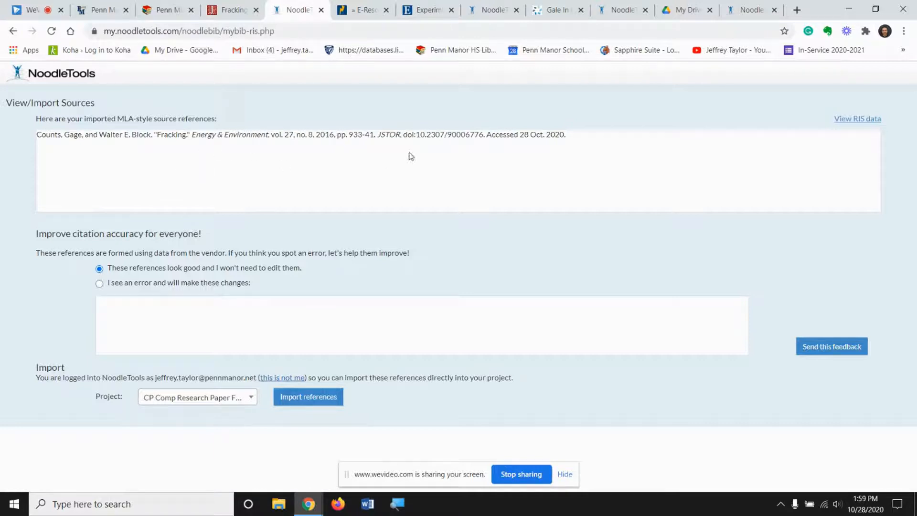
left_click(314, 400)
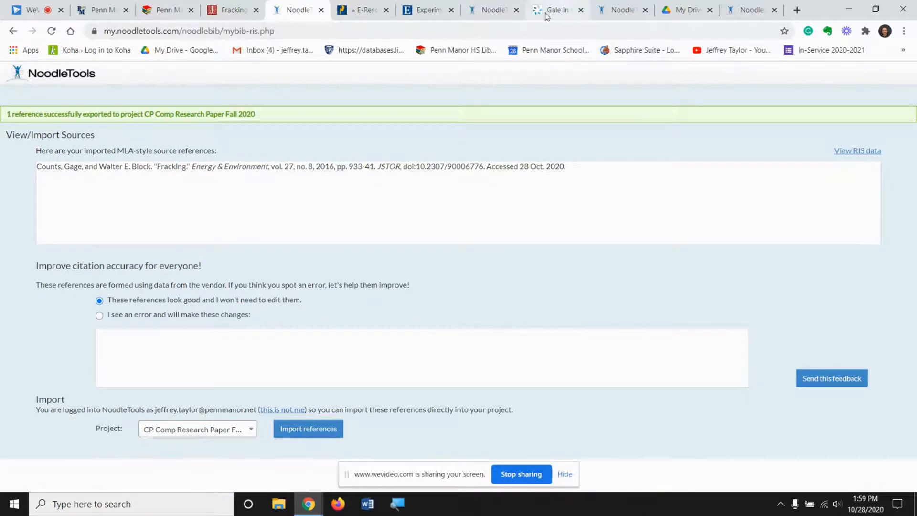
Return to the NoodleTools project's source list and refresh it to load the imported JSTOR article
left_click(597, 8)
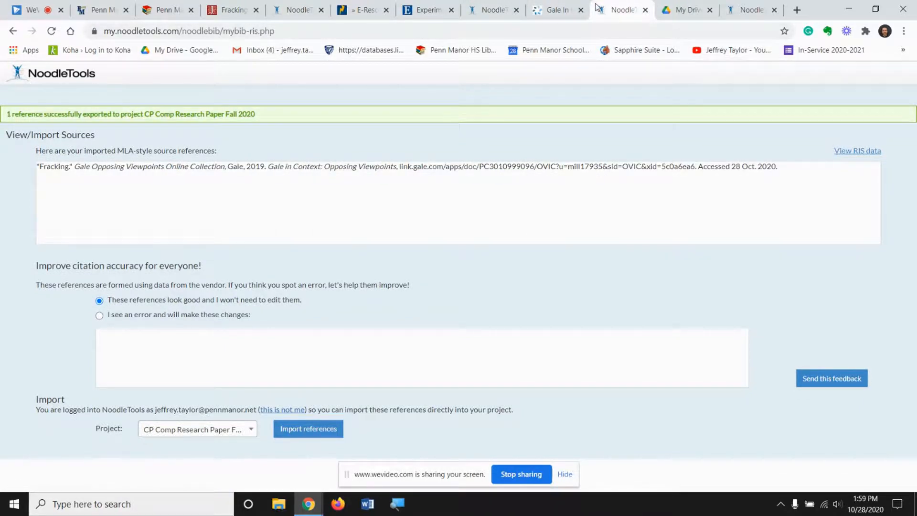
left_click(573, 8)
left_click(743, 9)
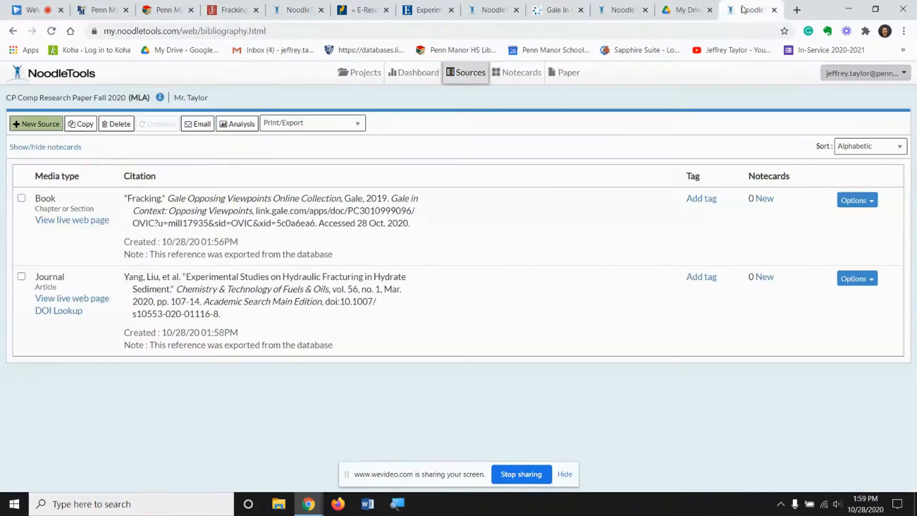
left_click(51, 31)
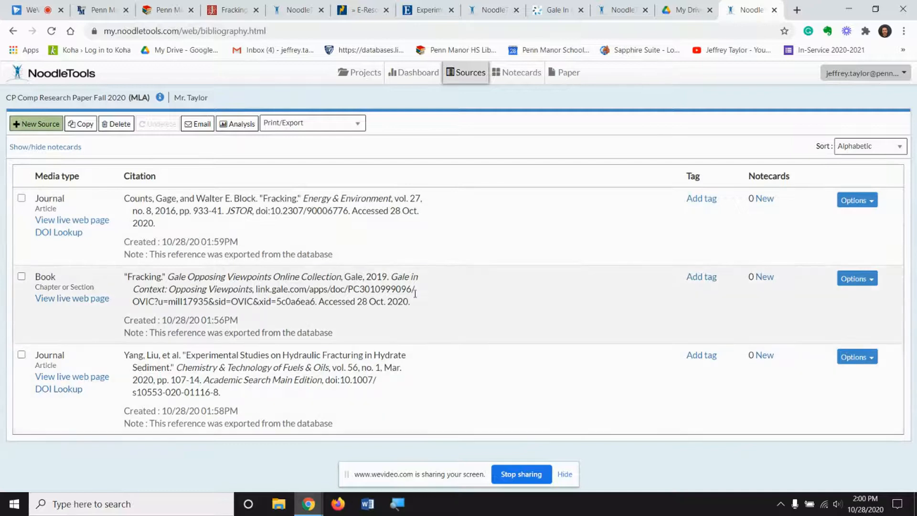
Export the project's source list to Google Docs as a Works Cited document and check the hanging indent of the first citation
left_click(305, 125)
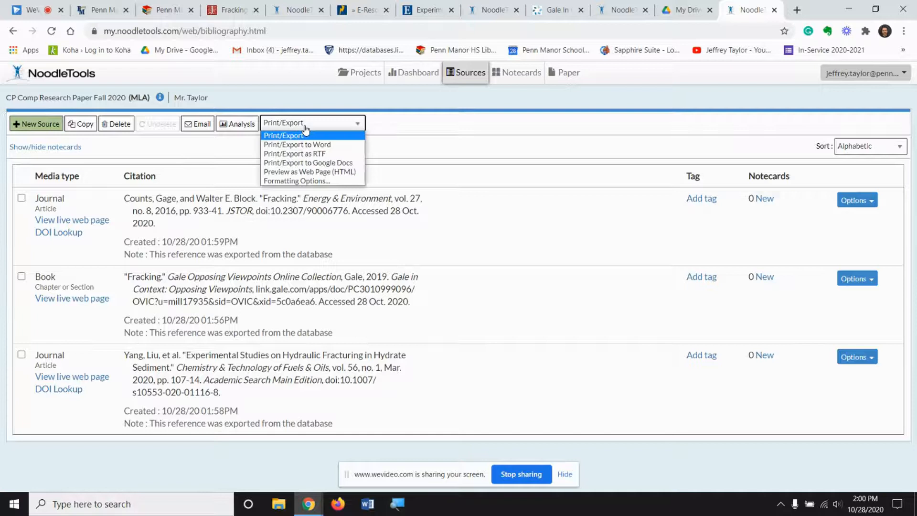
left_click(305, 164)
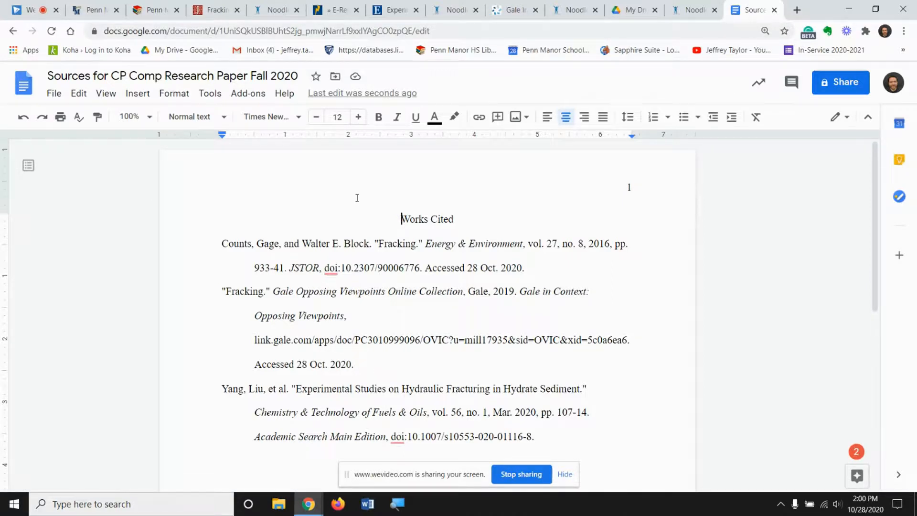
left_click(256, 270)
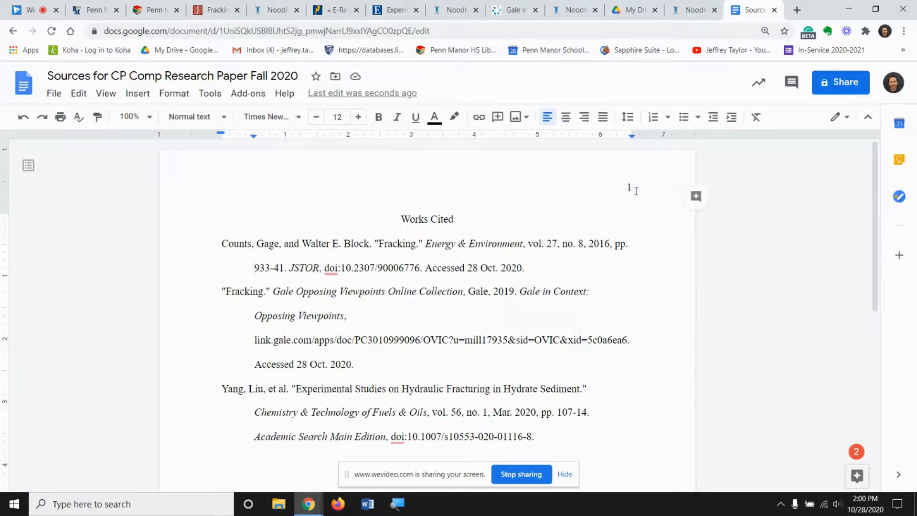
In the Works Cited document's header, add the author's last name and set the page number to 7, and return to the body
left_click(629, 186)
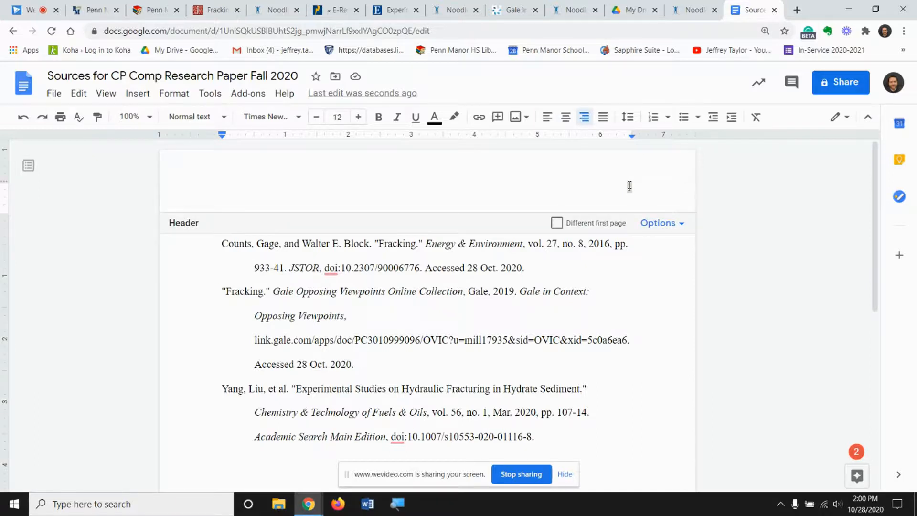
type("Ty")
key("BackSpace")
type("au")
key("BackSpace")
type("ylor")
key("Right")
key("BackSpace")
type("1")
key("BackSpace")
type("7")
left_click(508, 200)
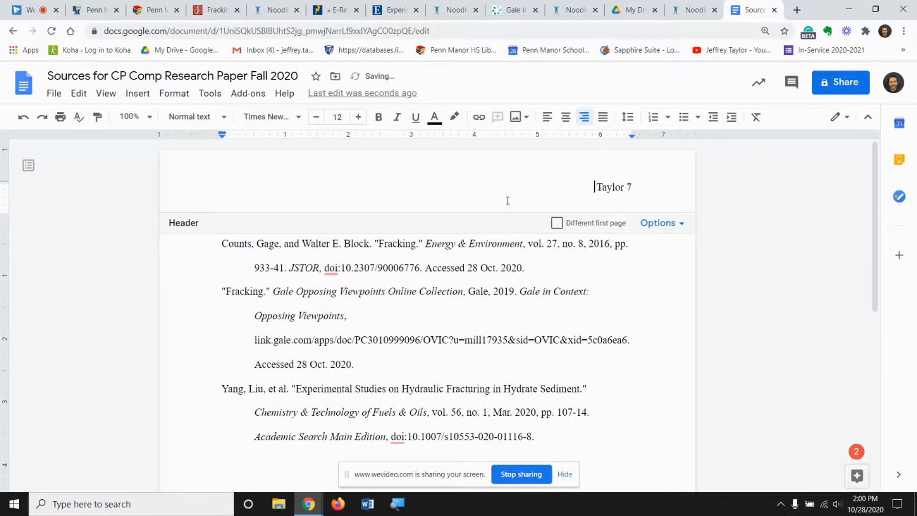
left_click(610, 329)
scroll(545, 313, "down", 10)
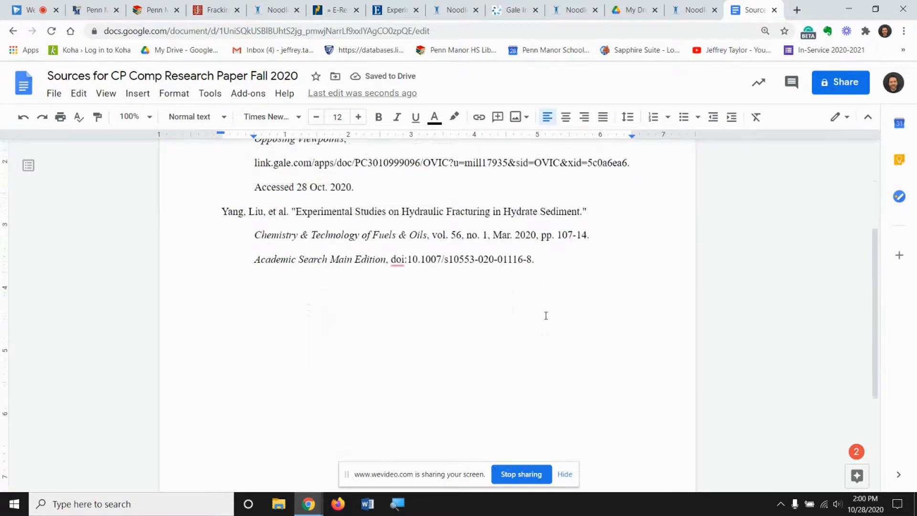
scroll(546, 315, "up", 10)
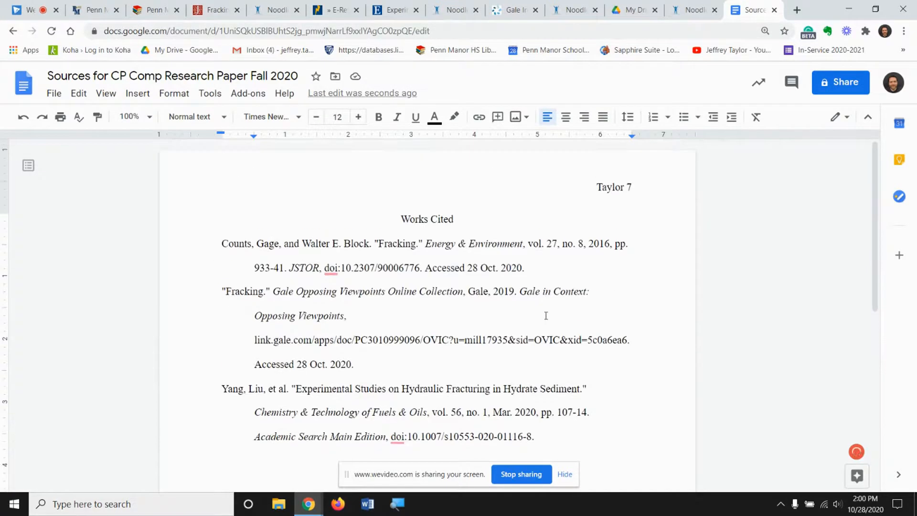